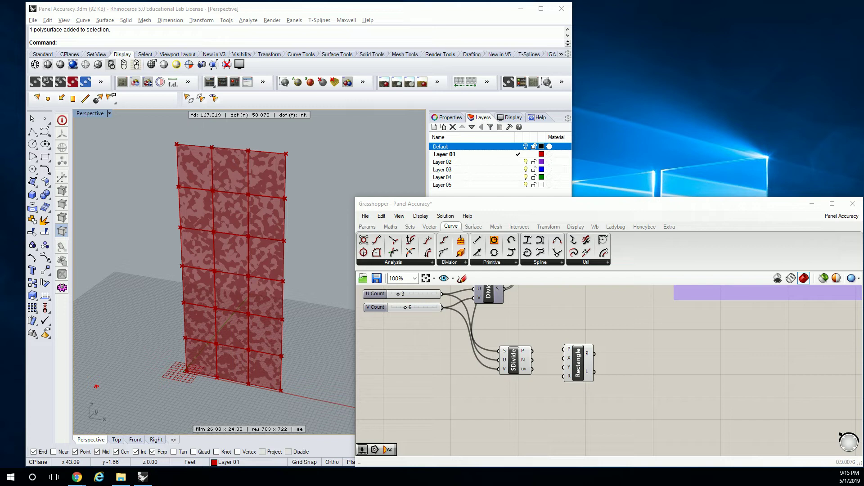
Move the Rectangle component farther from SDivide to leave room between the two.
scroll(543, 342, "up", 3)
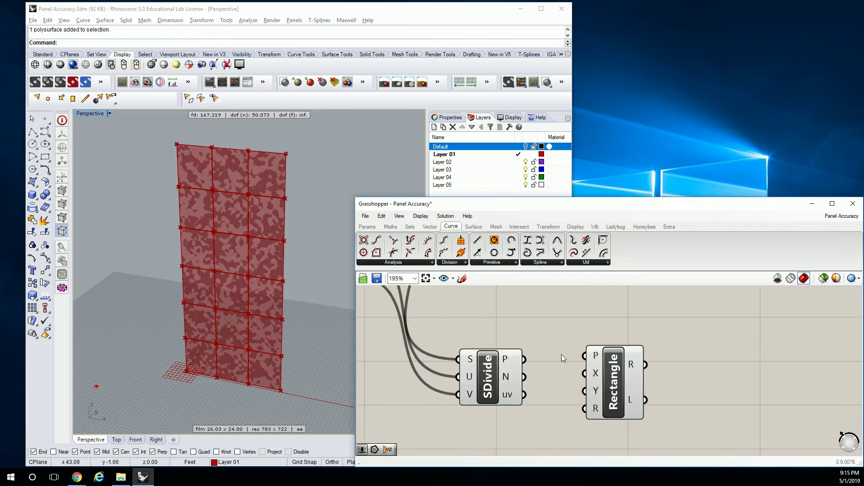
mouse_move(601, 360)
scroll(601, 357, "down", 3)
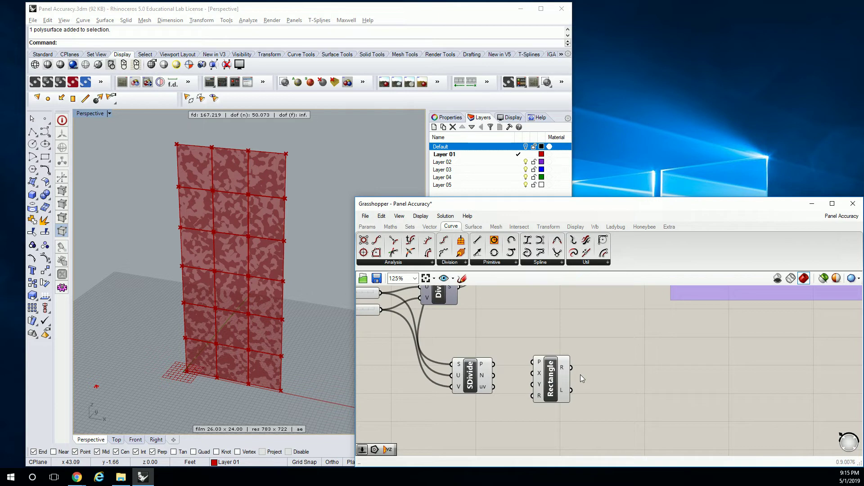
right_click_drag(570, 362, 557, 360)
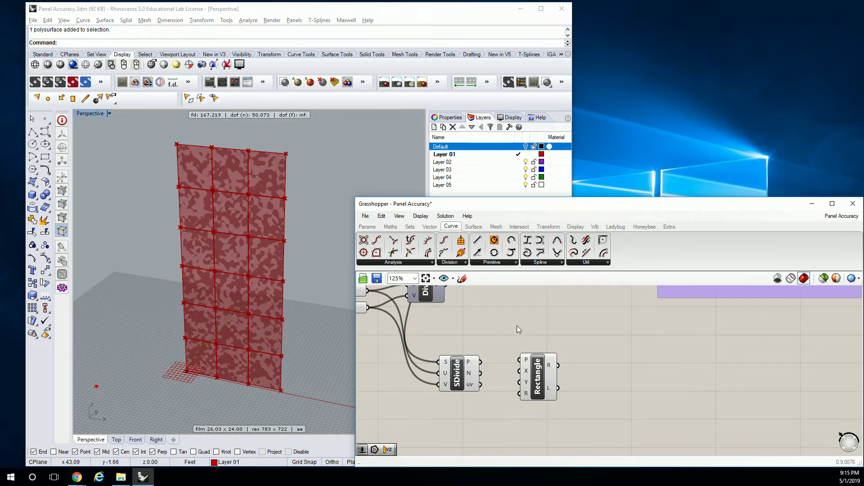
scroll(277, 180, "up", 5)
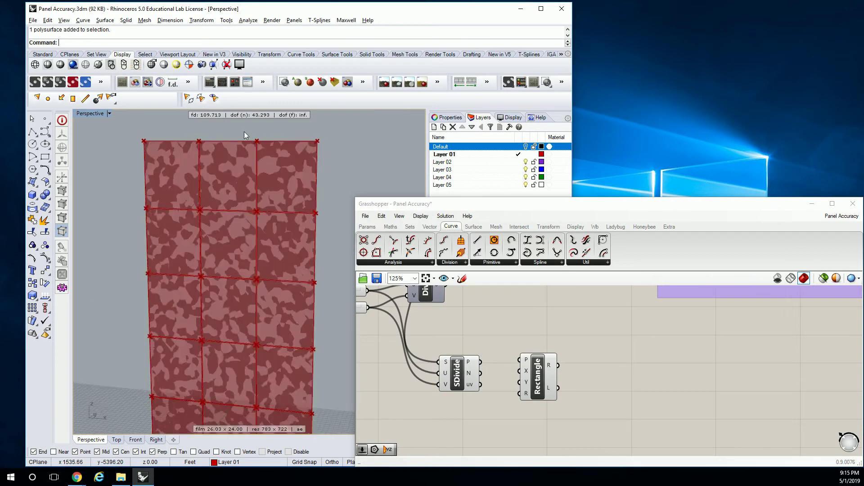
left_click(465, 366)
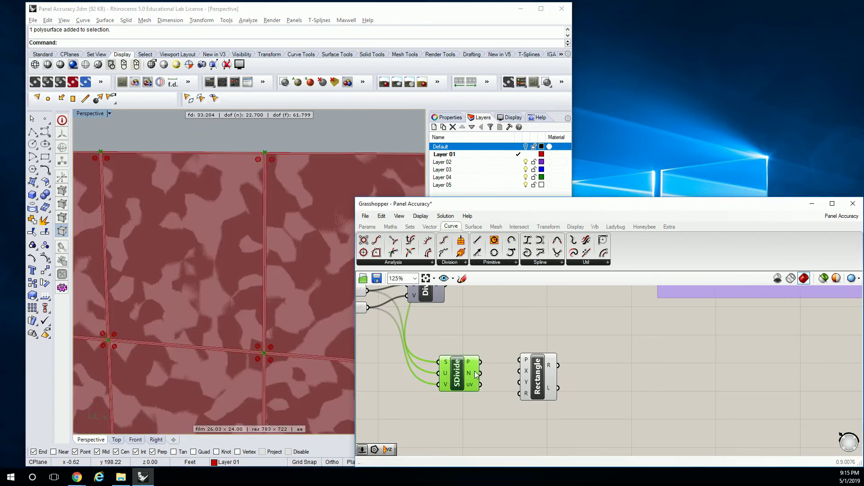
mouse_move(474, 376)
left_click_drag(540, 385, 567, 383)
left_click(536, 375)
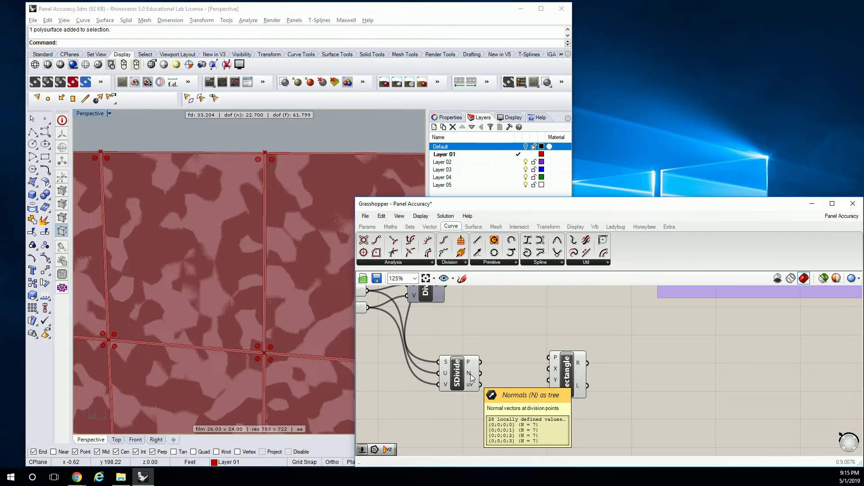
Try feeding SDivide's normals output directly into the Rectangle's plane input.
left_click(430, 227)
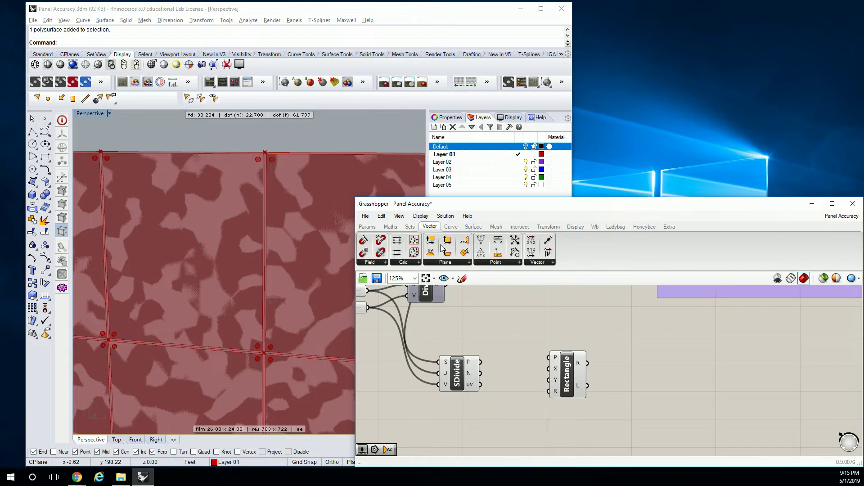
left_click_drag(481, 373, 549, 358)
right_click_drag(216, 203, 266, 198)
scroll(266, 163, "up", 12)
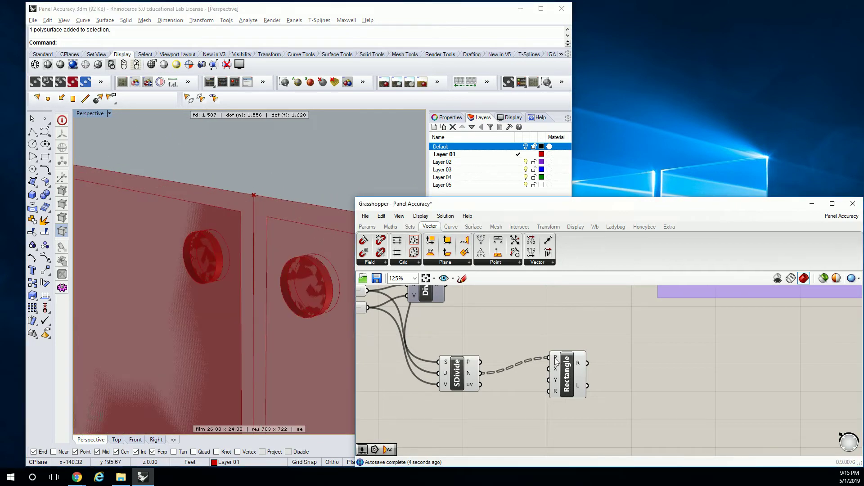
mouse_move(557, 361)
Try flattening SDivide's normals output and inspect the rectangle it generates at the base of the panels.
right_click(470, 373)
left_click(500, 411)
left_click(562, 366)
scroll(287, 179, "down", 3)
scroll(286, 177, "down", 15)
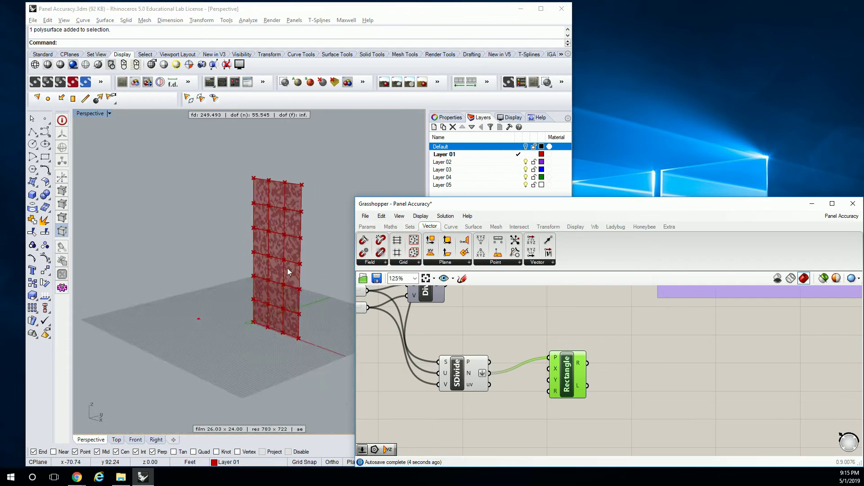
scroll(292, 280, "up", 6)
left_click(501, 309)
scroll(199, 336, "up", 5)
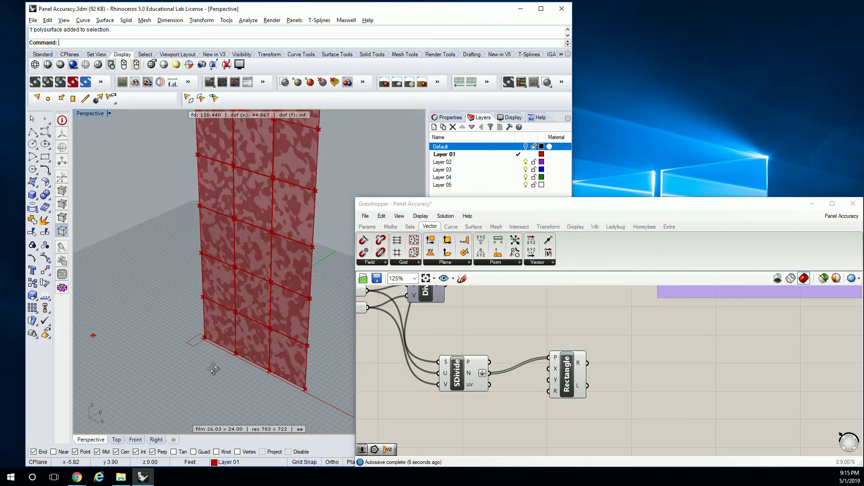
left_click(498, 307)
left_click(565, 374)
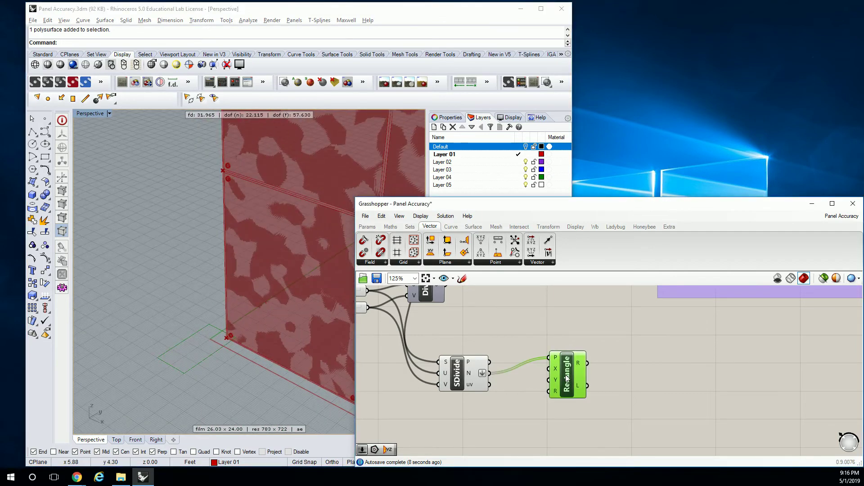
Undo the flattening of the normals and their connection to the Rectangle component.
key("ctrl+z")
left_click(540, 338)
key("ctrl+z")
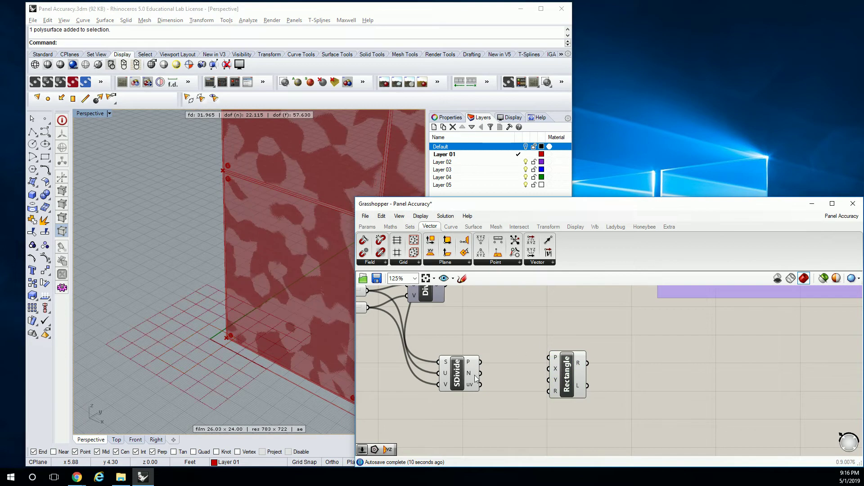
Add a Plane Normal component to the canvas between SDivide and Rectangle.
mouse_move(475, 377)
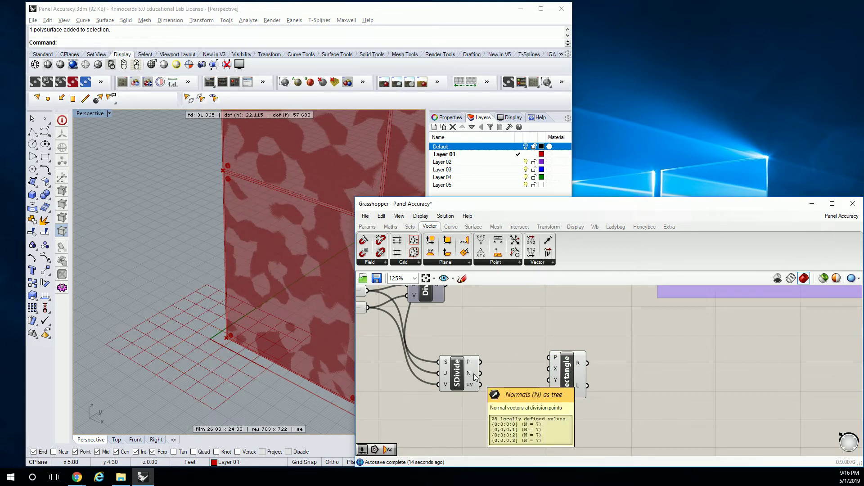
left_click(456, 263)
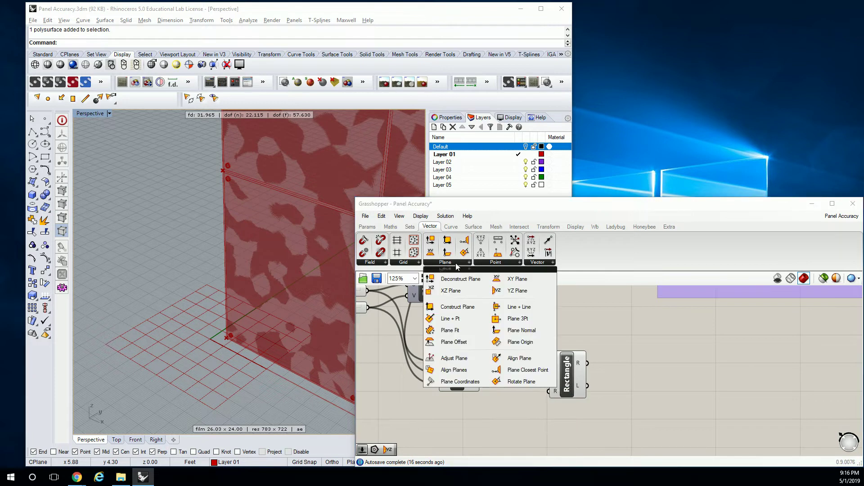
left_click(520, 343)
left_click(522, 336)
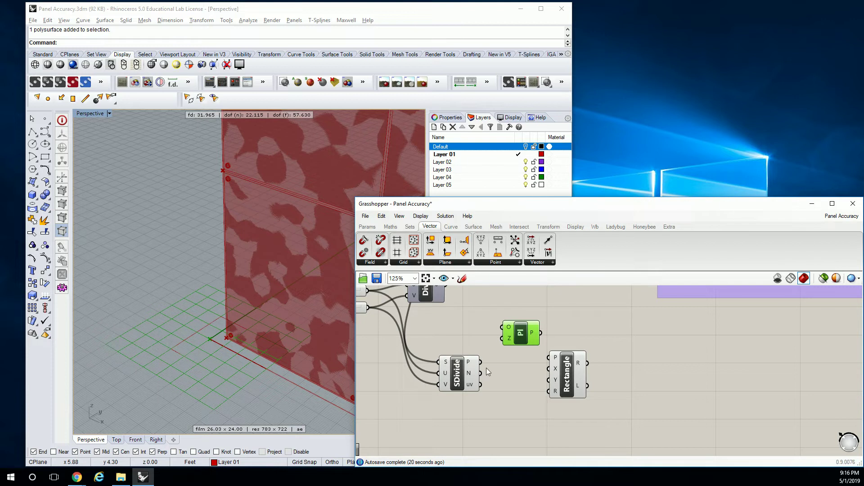
Connect SDivide's points to the Plane Normal's origin and its normals to the Z-axis input.
mouse_move(508, 326)
left_click_drag(507, 326, 480, 362)
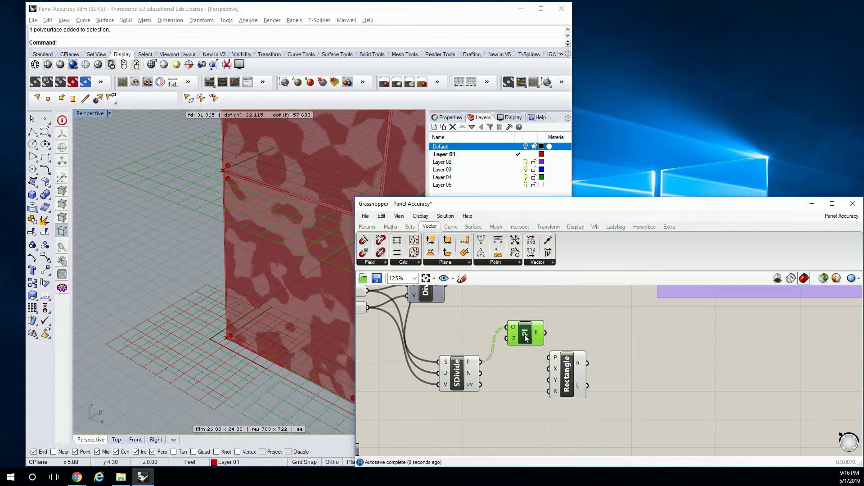
mouse_move(515, 340)
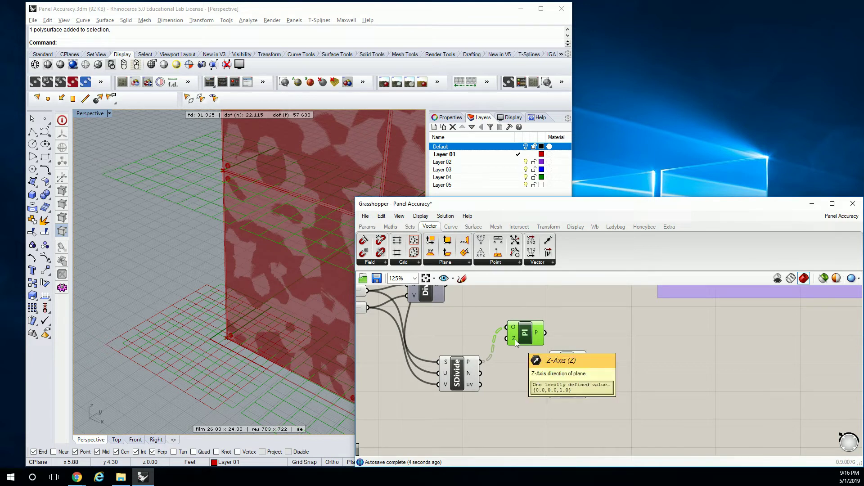
left_click_drag(480, 373, 504, 343)
right_click_drag(257, 203, 238, 265)
scroll(248, 181, "down", 14)
scroll(248, 170, "up", 6)
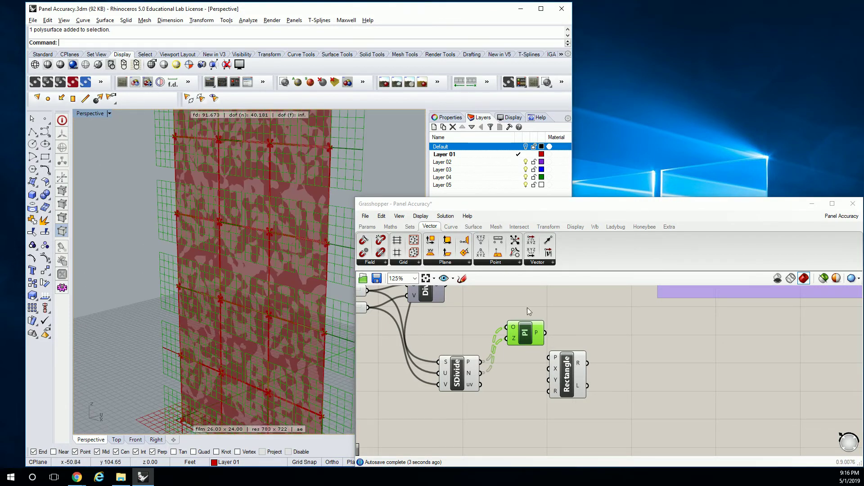
Shift the Rectangle component aside and feed its plane input from the Plane Normal output.
left_click(570, 325)
left_click_drag(562, 371, 580, 372)
left_click(526, 336)
left_click_drag(547, 333, 566, 357)
Line up the Plane Normal component beside SDivide and turn off the preview of both.
left_click_drag(522, 334, 421, 416)
middle_click(487, 368)
left_click(516, 338)
Examine the rectangle generated at a panel corner intersection in the Perspective view.
right_click_drag(279, 216, 243, 338, "shift")
right_click_drag(149, 122, 118, 250, "shift")
scroll(175, 213, "up", 10)
scroll(197, 219, "down", 8)
scroll(188, 285, "up", 6)
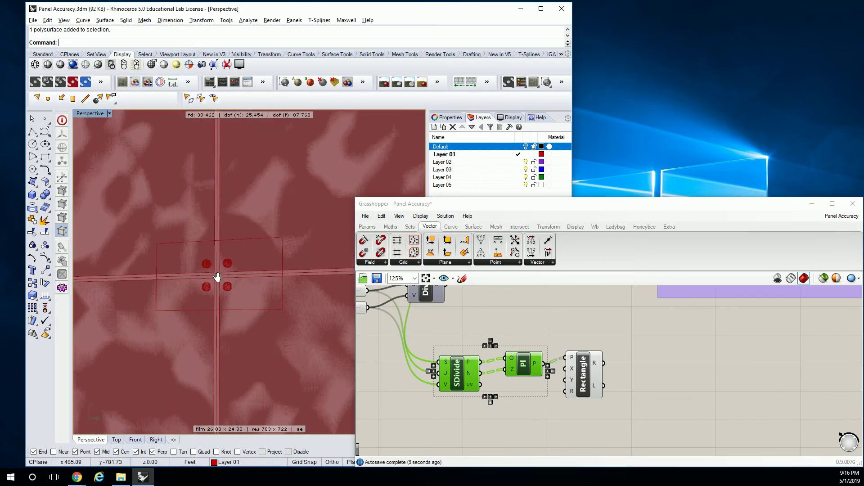
left_click(583, 373)
scroll(277, 257, "up", 6)
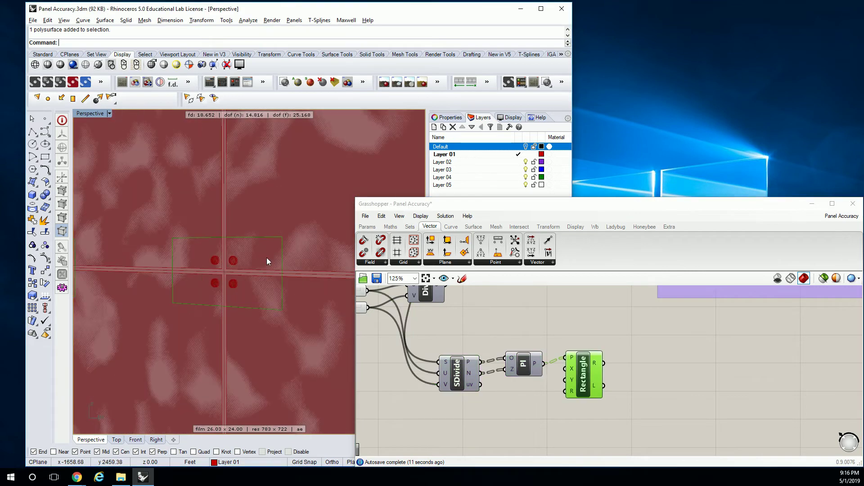
Turn off the preview of the SubSrf component that splits the facade surface.
scroll(623, 388, "down", 5)
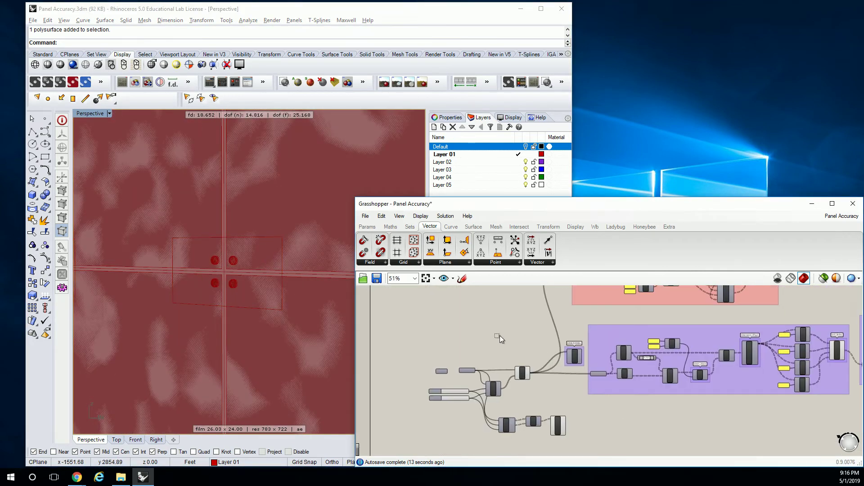
left_click(520, 370)
scroll(518, 363, "up", 1)
middle_click(518, 363)
left_click(542, 331)
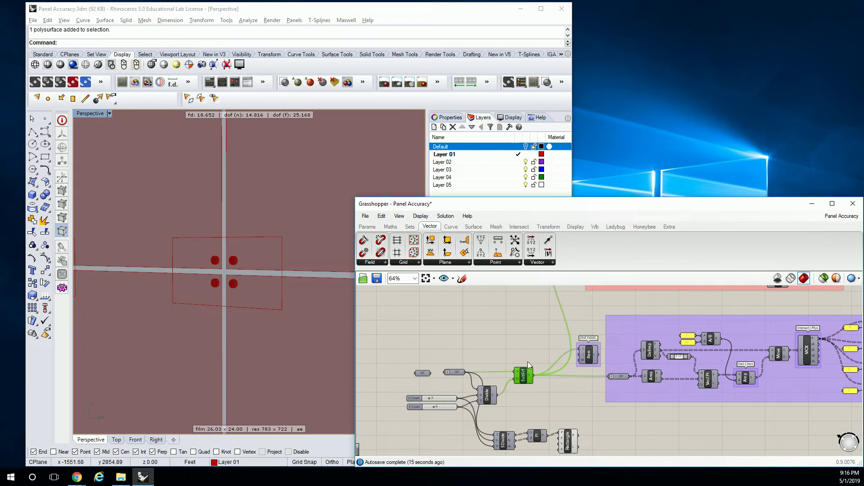
Move the Rectangle component farther from the Plane Normal component.
right_click_drag(528, 361, 529, 305)
scroll(578, 390, "up", 8)
left_click(561, 390)
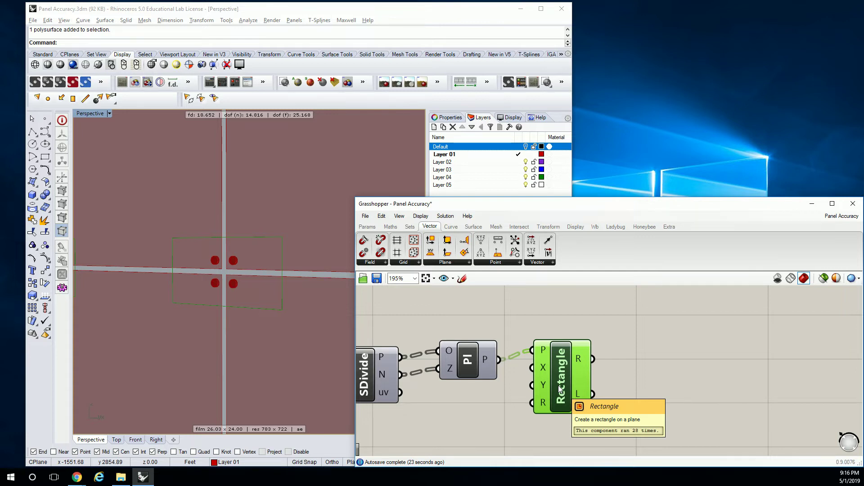
left_click_drag(562, 387, 625, 394)
Copy the A/B division with its 1 and 12 panels from the purple group and paste it beside Rectangle.
right_click_drag(553, 384, 493, 406)
scroll(568, 359, "down", 1)
scroll(500, 400, "down", 8)
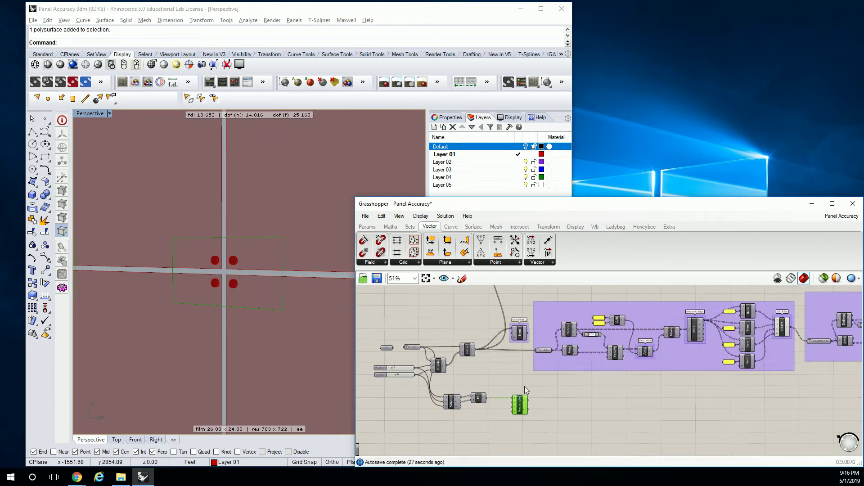
scroll(654, 308, "up", 3)
scroll(654, 308, "down", 3)
scroll(563, 360, "up", 7)
left_click_drag(453, 305, 581, 388)
scroll(569, 390, "down", 5)
right_click_drag(569, 390, 606, 289)
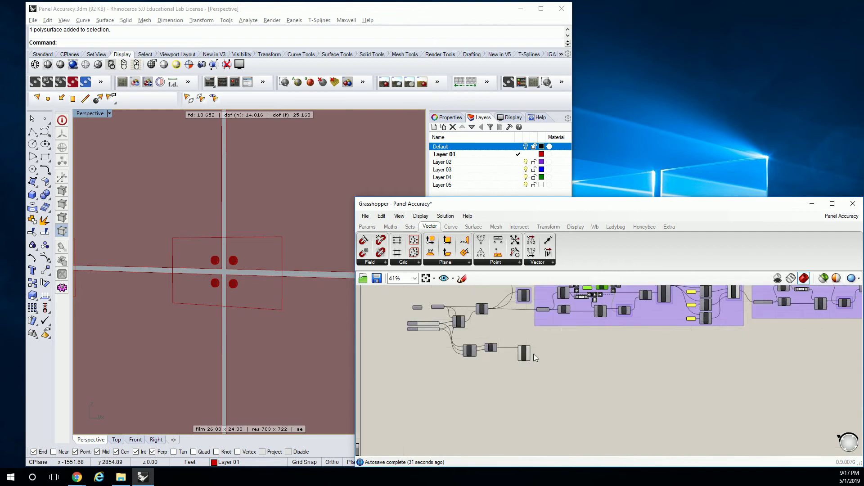
scroll(516, 357, "up", 4)
scroll(554, 349, "down", 3)
right_click_drag(554, 347, 543, 364)
key("ctrl+v")
scroll(486, 392, "up", 8)
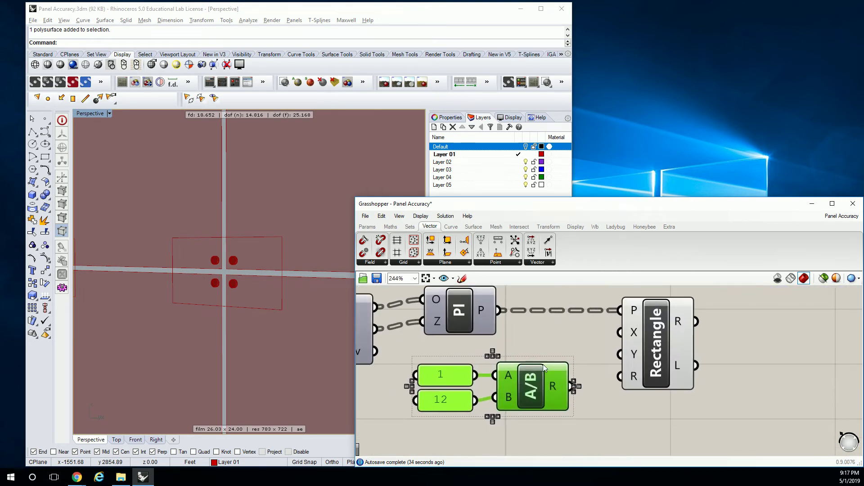
left_click(551, 355)
Delete the panel containing 1 from the pasted A/B division.
right_click_drag(448, 373, 580, 368)
left_click(566, 369)
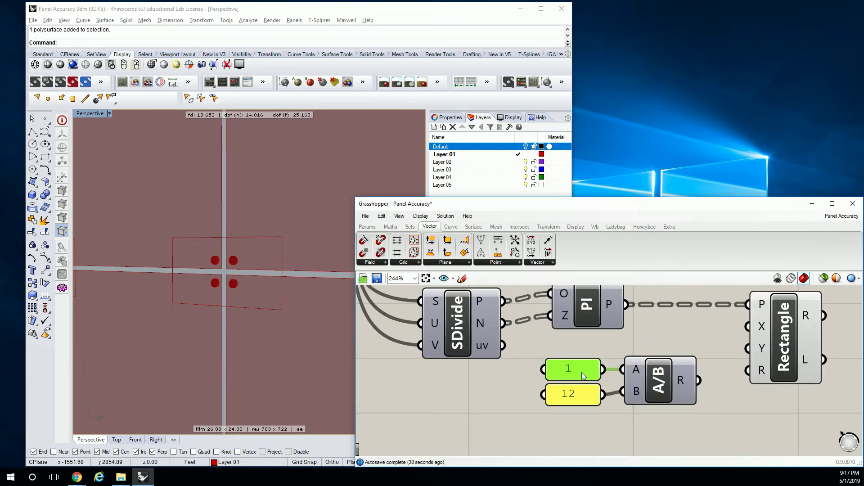
key("Delete")
double_click(475, 376)
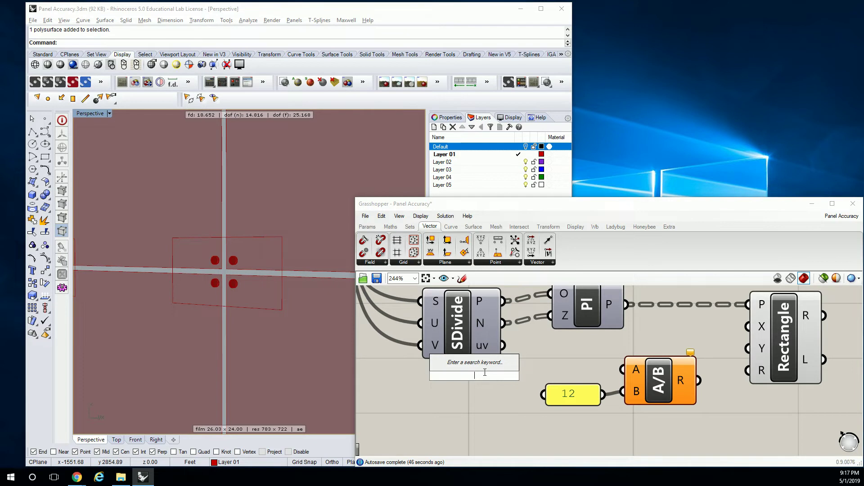
key("Escape")
Move the Rectangle component away from the A/B division to make room for another component.
right_click_drag(728, 329, 693, 339)
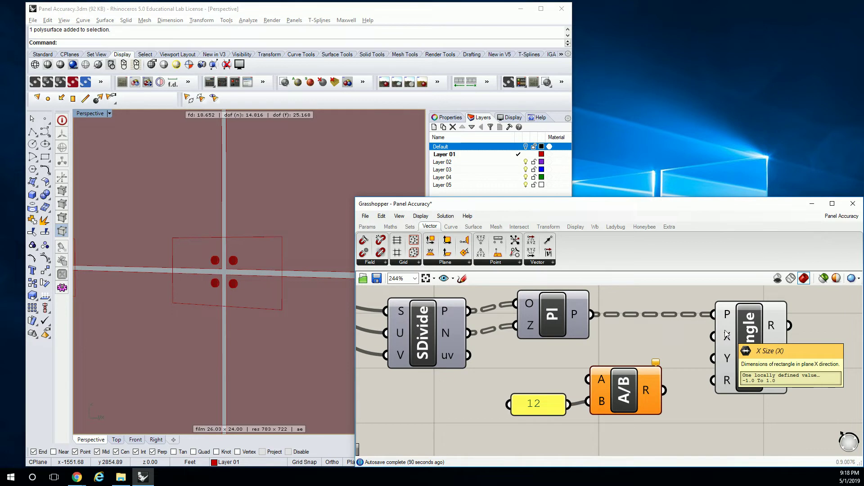
right_click_drag(685, 353, 563, 340)
left_click_drag(630, 339, 732, 334)
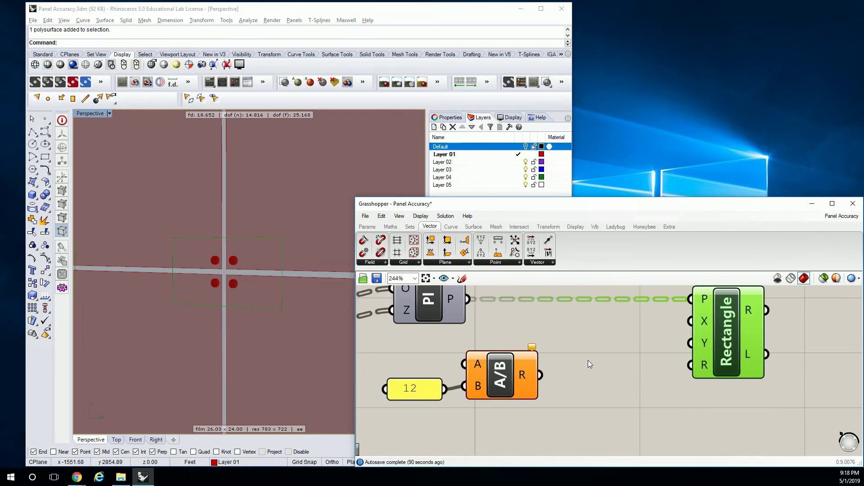
right_click_drag(578, 362, 643, 361)
left_click(644, 360)
Add a Construct Domain component between the A/B division and Rectangle.
left_click(368, 103)
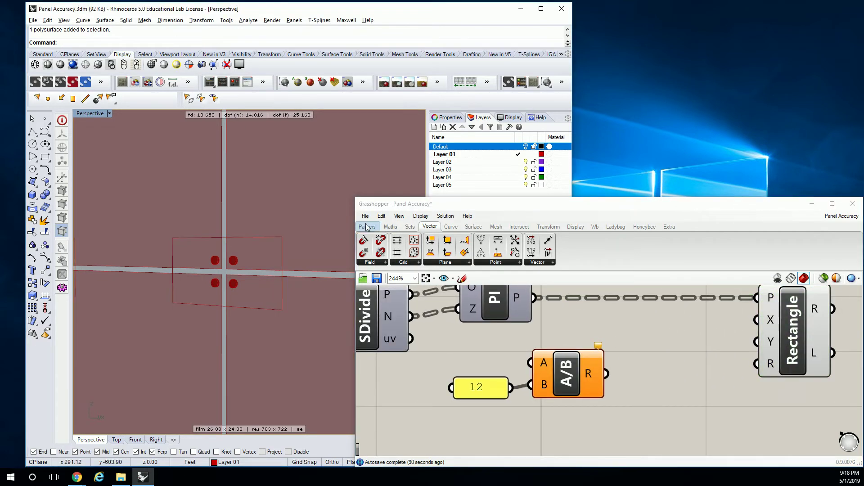
left_click(390, 227)
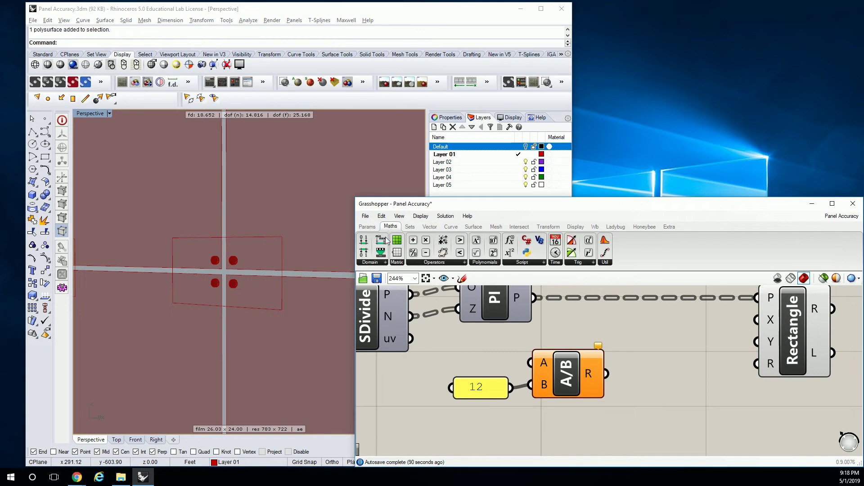
left_click(382, 263)
left_click(678, 347)
right_click_drag(678, 347, 642, 353)
right_click_drag(562, 364, 602, 320)
Move the A/B division with its 12 panel and the Construct Domain component lower on the canvas.
left_click_drag(595, 382, 491, 328)
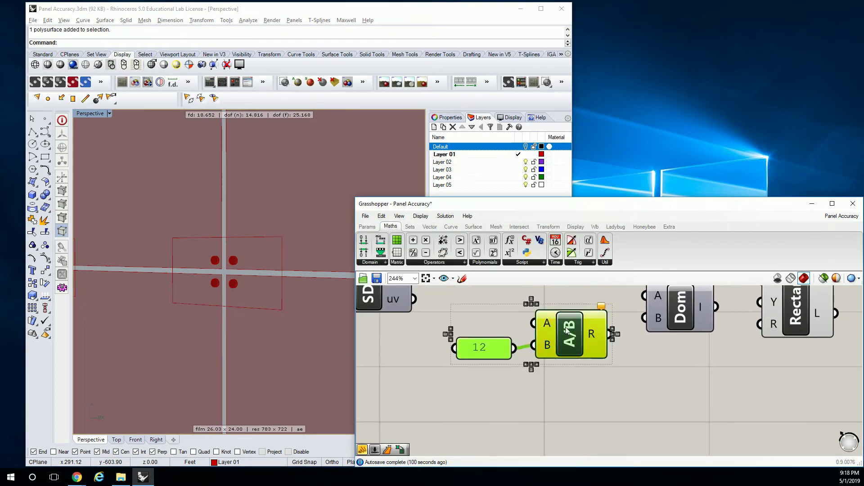
left_click_drag(547, 335, 528, 383)
left_click_drag(664, 319, 660, 348)
left_click(566, 360)
left_click(592, 328)
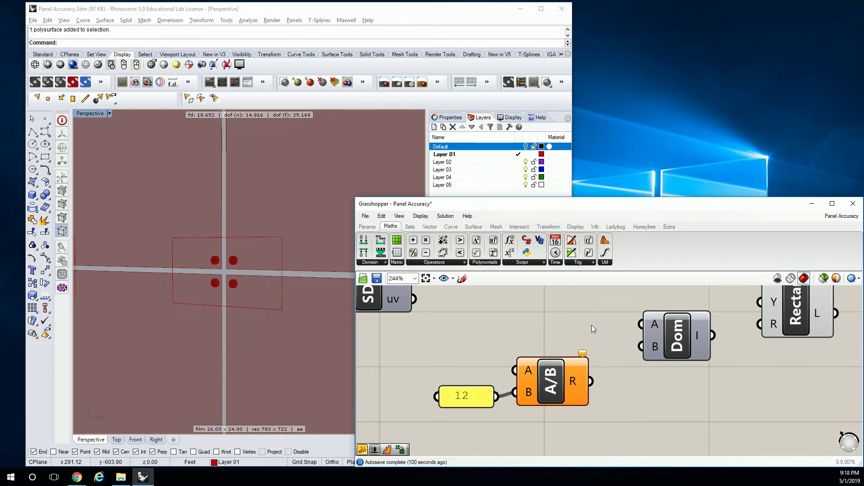
Add a number slider ranging from 0 to 1.00, wired to the A/B division's A input, and set it to 0.16.
double_click(422, 363)
type("0<")
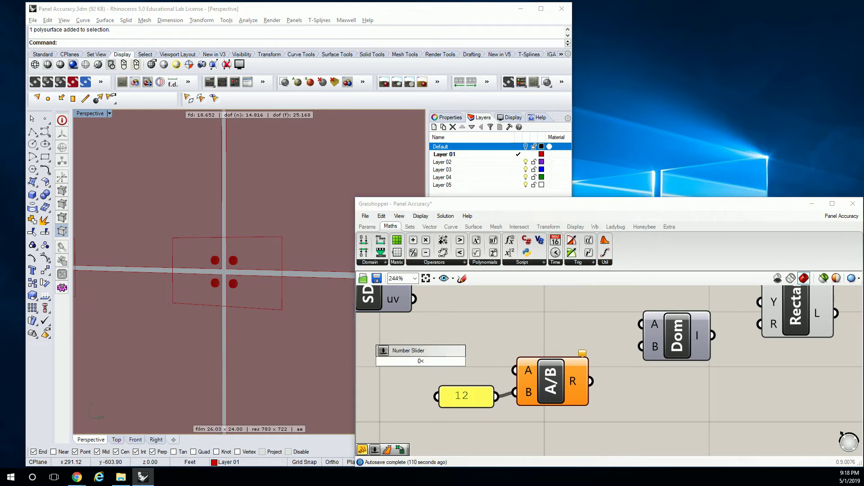
type("1.00")
key("Return")
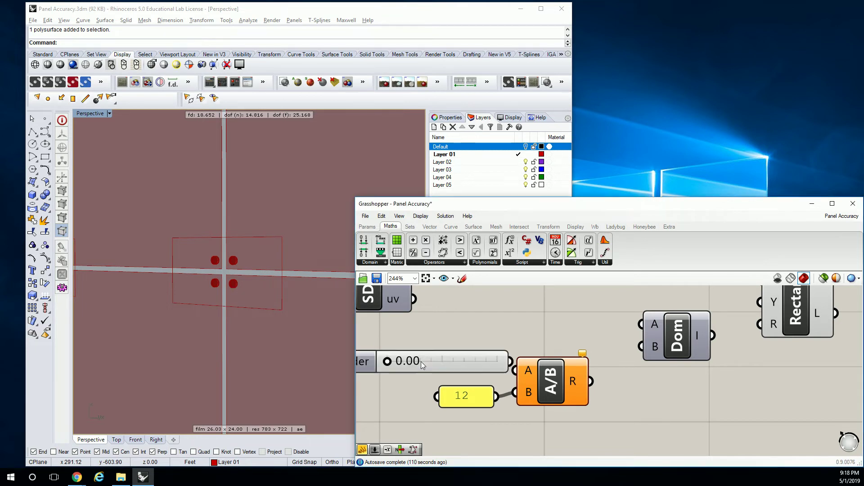
left_click_drag(454, 365, 514, 371)
right_click_drag(510, 340, 572, 337)
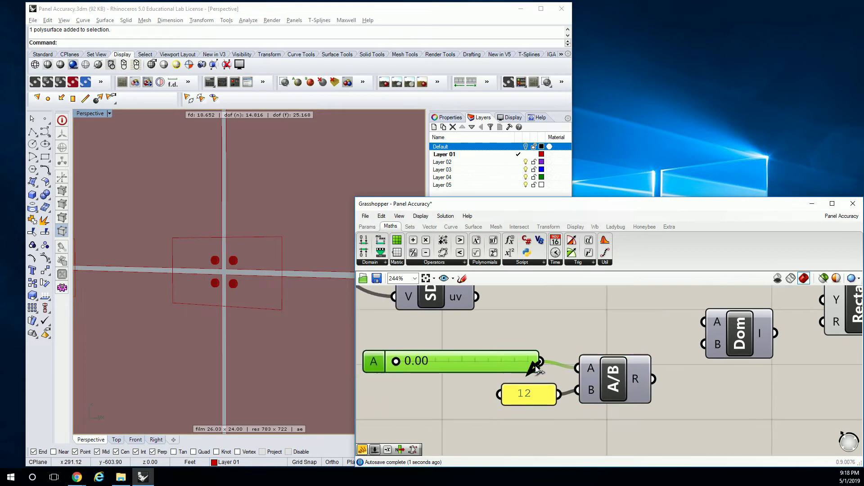
left_click_drag(523, 363, 540, 361)
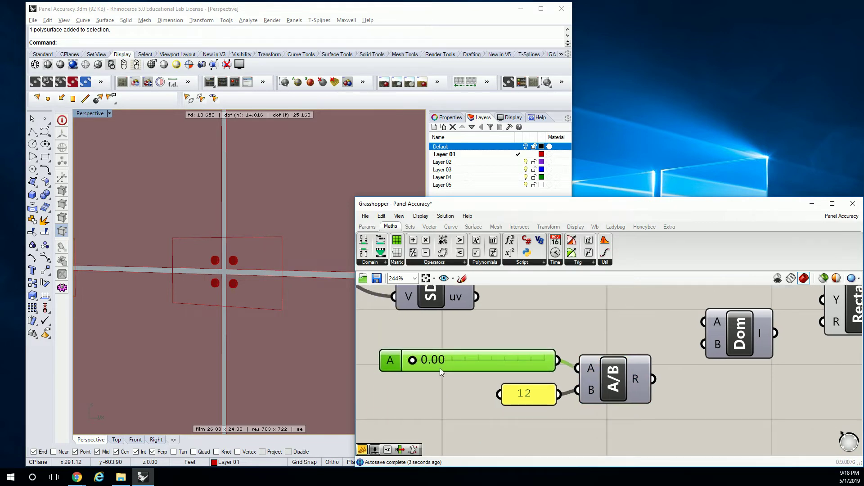
mouse_move(662, 370)
right_mouse_down()
mouse_move(624, 387)
mouse_move(660, 367)
right_mouse_up()
left_click_drag(415, 345, 435, 348)
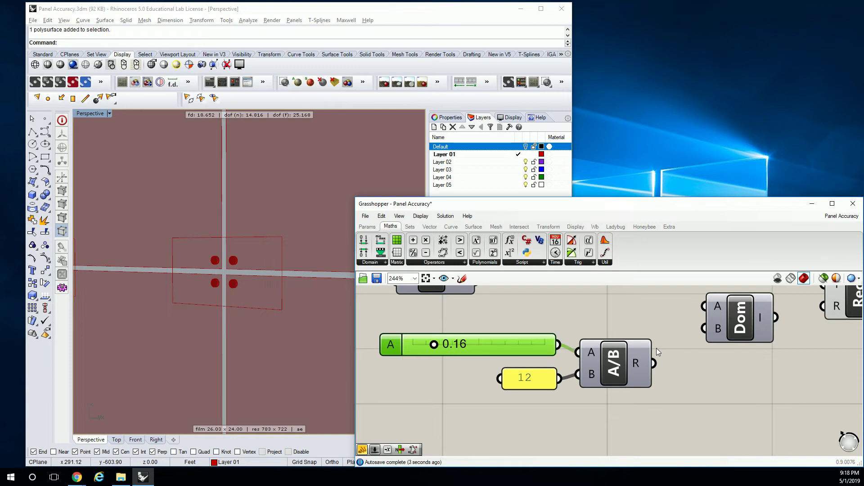
Connect the A/B division's result to the B input of Construct Domain.
left_click_drag(656, 368, 692, 308)
key("ctrl+z")
key("ctrl+s")
left_click_drag(656, 366, 705, 338)
Add a Negative component fed by the slider and connect its output to Construct Domain's A input.
left_click(440, 265)
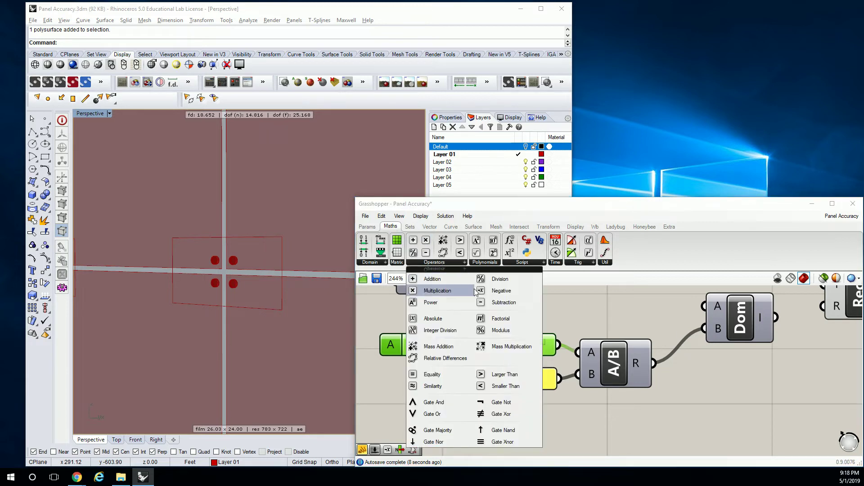
left_click_drag(501, 291, 618, 312)
left_click_drag(559, 345, 580, 314)
left_click_drag(652, 314, 690, 309)
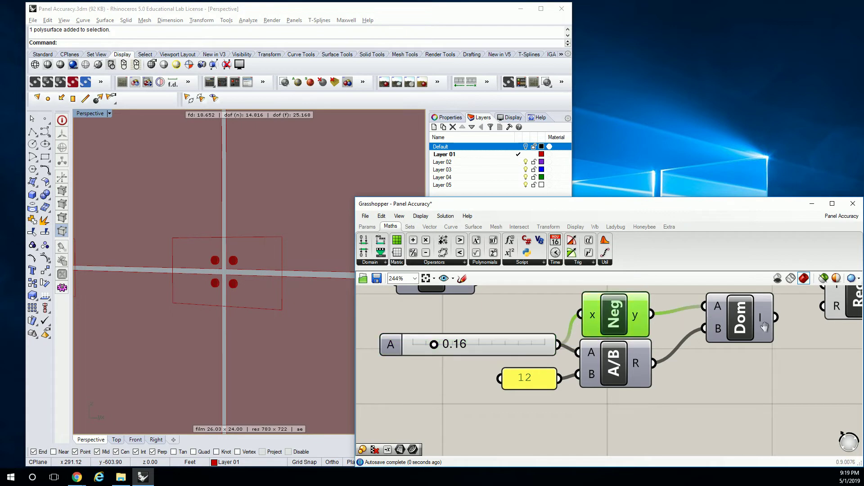
Place the Negative component between the A/B division and Construct Domain, and feed it the division's result instead of the slider value.
right_click_drag(765, 323, 676, 338)
mouse_move(677, 339)
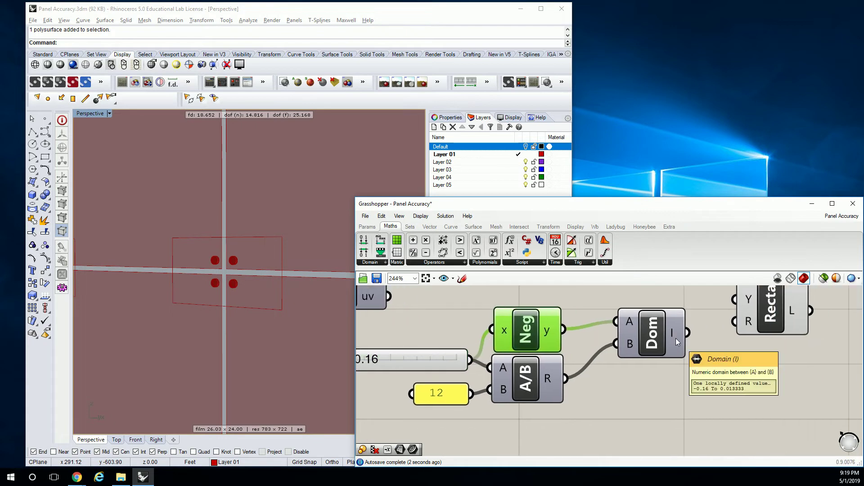
right_click_drag(522, 388, 569, 389)
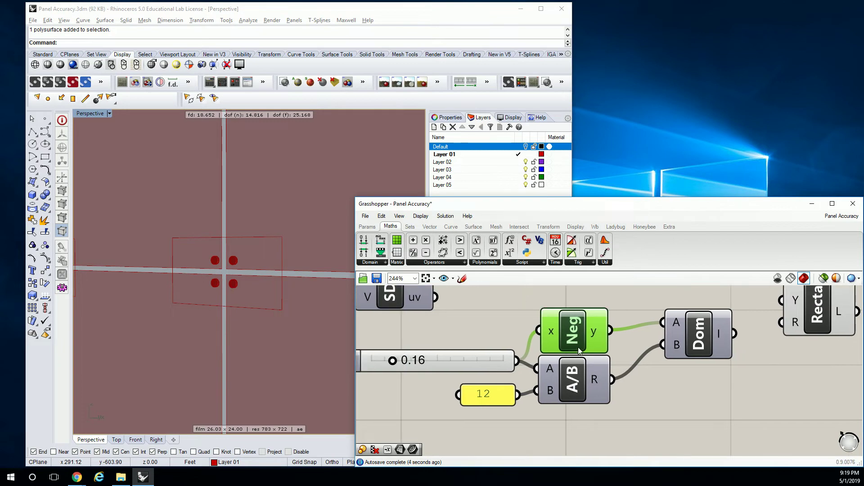
key("ctrl+z")
left_click_drag(573, 337, 618, 326)
left_click_drag(586, 375, 580, 377)
left_click_drag(540, 342, 489, 397)
left_click_drag(576, 383, 587, 332)
left_click_drag(614, 324, 662, 322)
left_click_drag(692, 331, 674, 364)
left_click_drag(606, 320, 604, 338)
Connect the constructed domain to both the X and Y inputs of the Rectangle component.
scroll(658, 324, "down", 2)
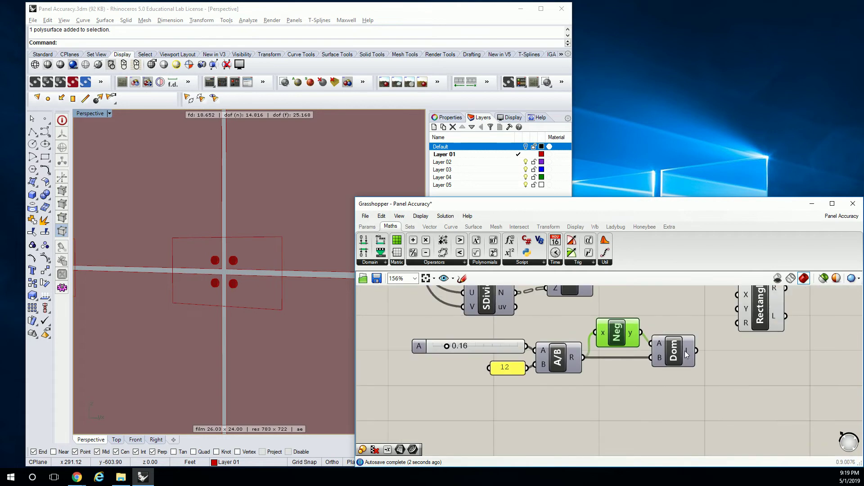
mouse_move(686, 354)
right_click_drag(691, 369, 662, 401)
left_click_drag(670, 408, 710, 328)
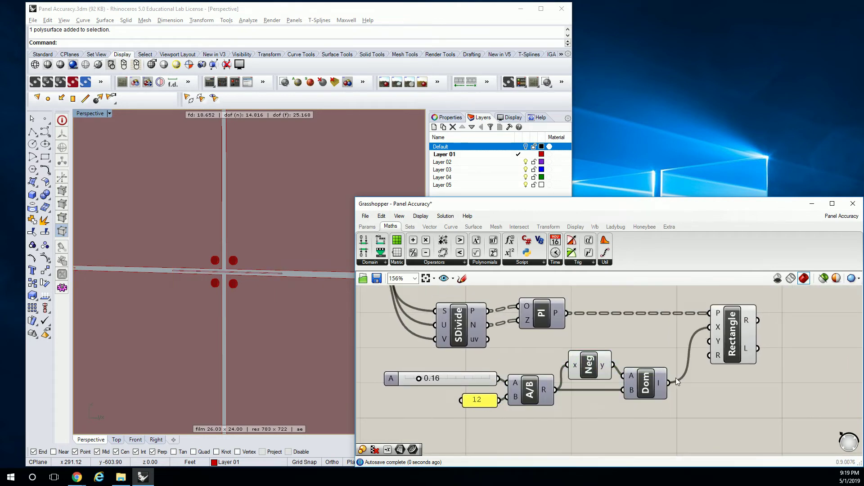
left_click_drag(669, 383, 716, 342)
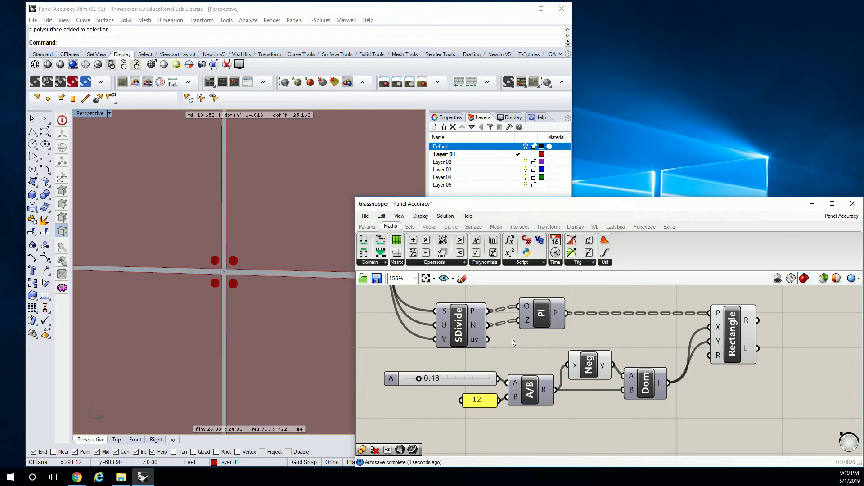
Move the number slider to 1.00 and set its upper limit to 18.
right_click_drag(607, 361, 649, 347)
scroll(485, 352, "up", 2)
left_click_drag(468, 368, 590, 368)
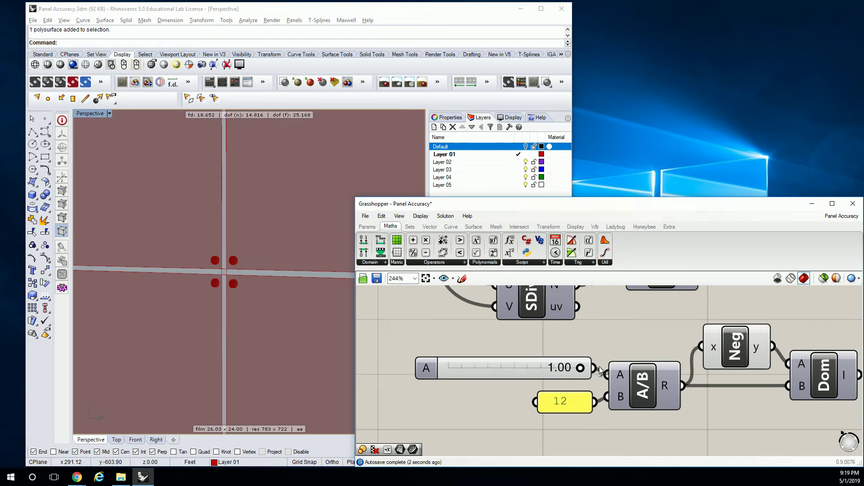
left_click(417, 366)
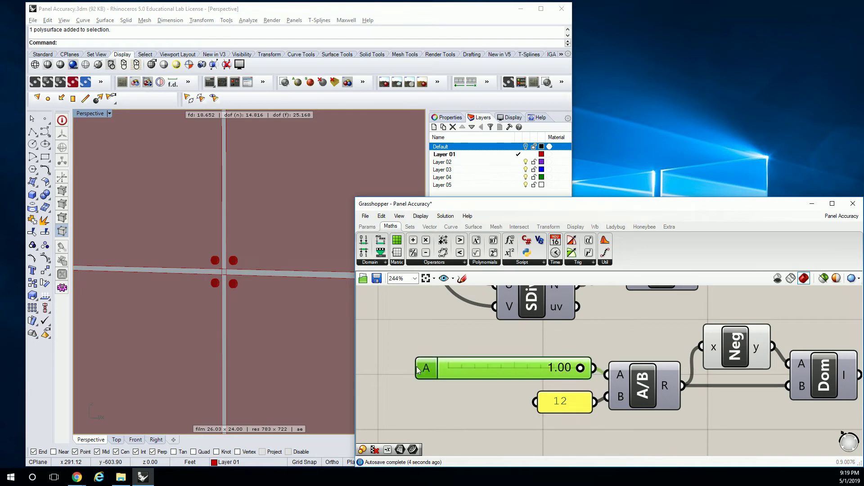
double_click(425, 368)
double_click(453, 393)
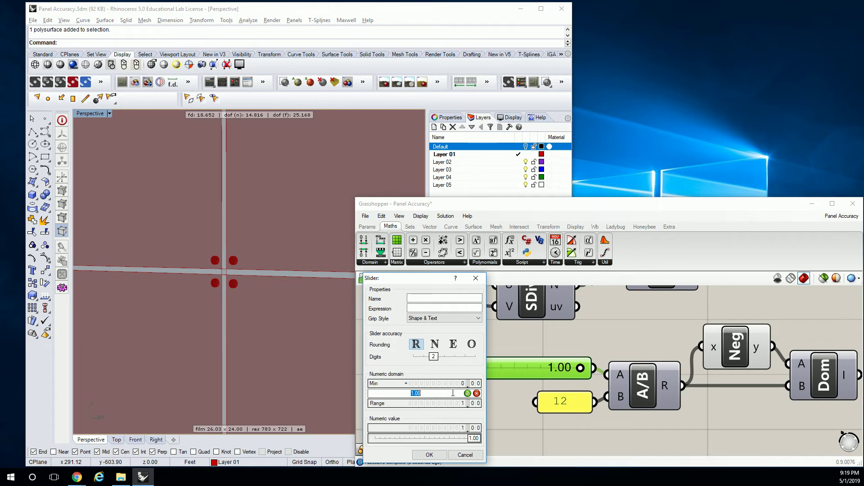
type("18")
left_click(467, 393)
left_click(430, 455)
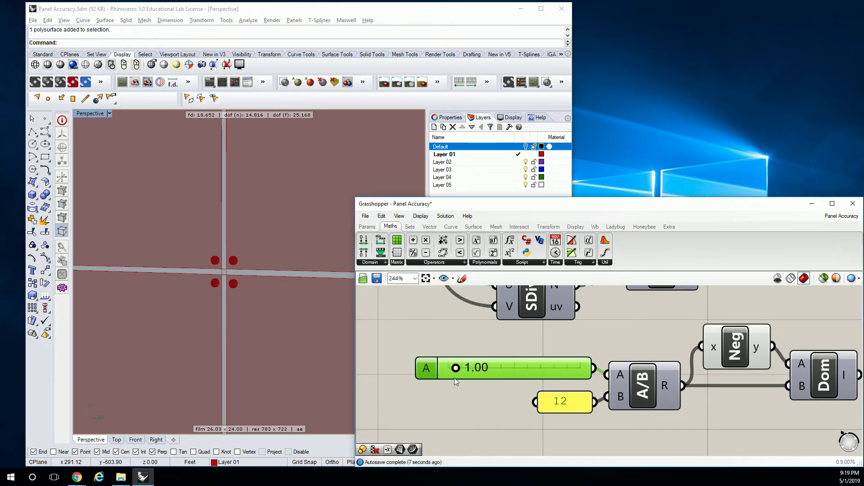
Set the number slider to 4.69 to size the rectangle around the four connection points.
left_click_drag(456, 369, 483, 368)
right_click(268, 289)
scroll(201, 263, "up", 9)
right_click_drag(269, 289, 282, 276)
scroll(255, 287, "up", 8)
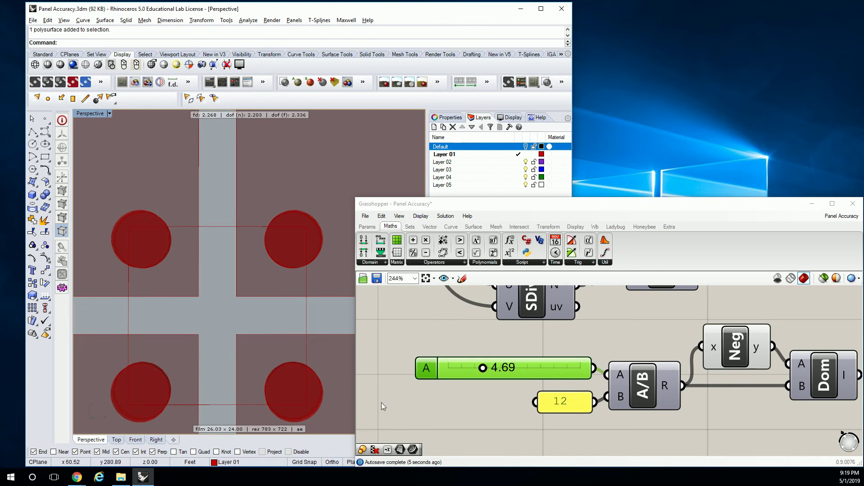
Examine the generated rectangles at the panel joints and along the outer panel edges in the perspective view.
left_click_drag(484, 368, 484, 368)
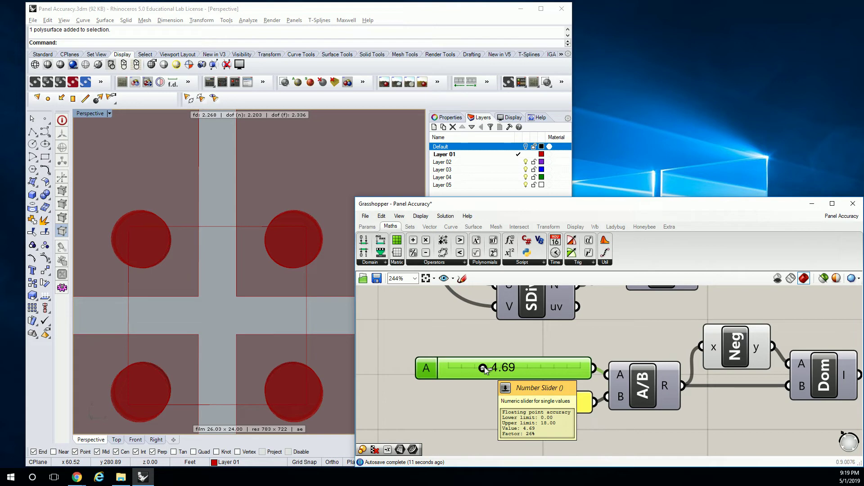
scroll(714, 327, "down", 3)
right_click_drag(746, 338, 661, 353)
left_click(757, 350)
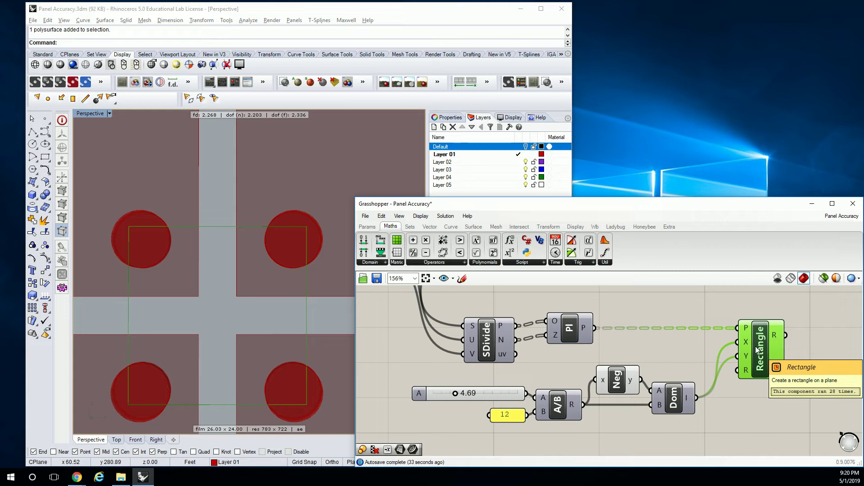
left_click(816, 306)
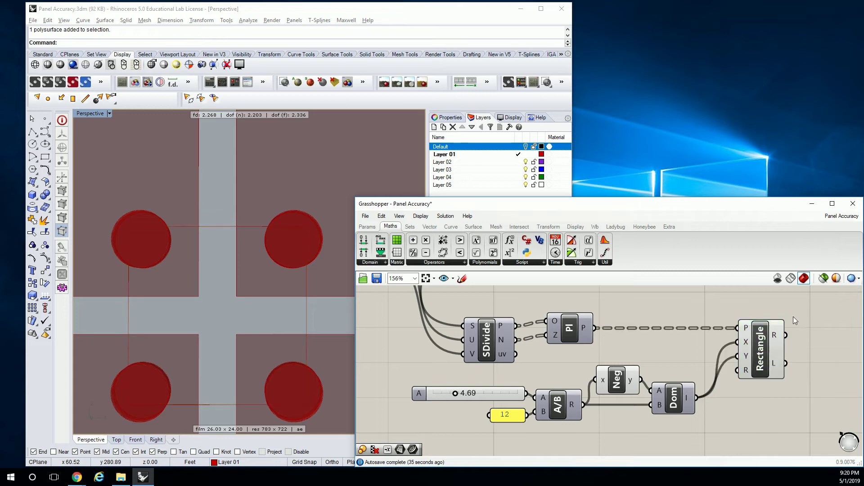
right_click_drag(306, 154, 214, 220)
right_click_drag(315, 270, 284, 309)
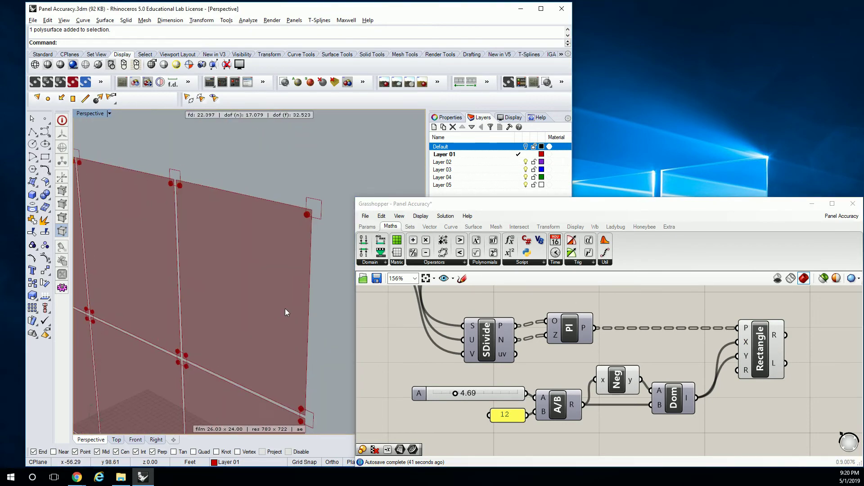
Add a Box Morph component in the empty canvas area after the Rectangle component.
right_click_drag(790, 353, 576, 330)
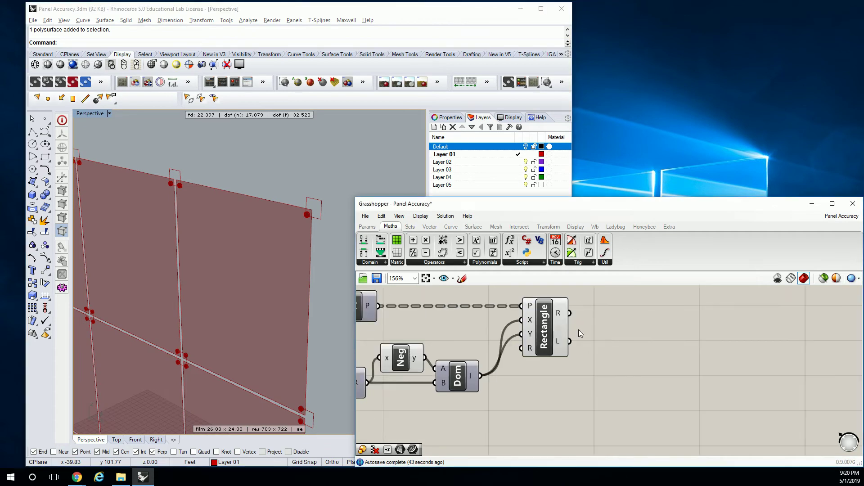
scroll(575, 330, "down", 1)
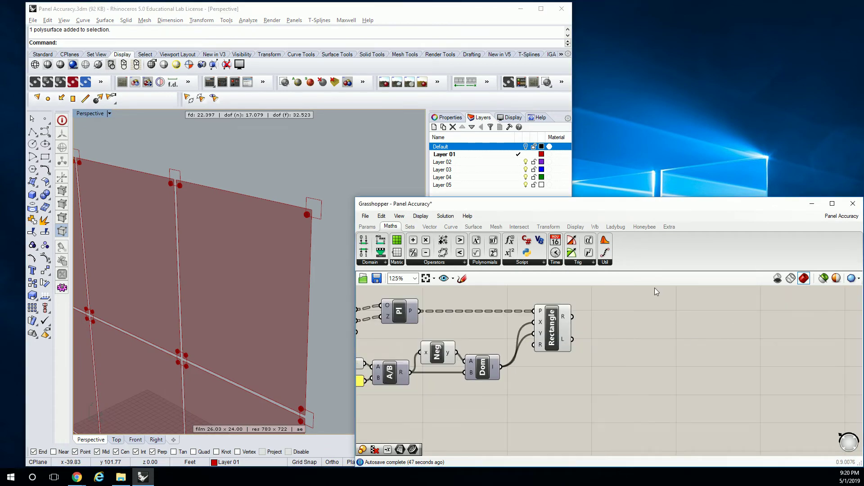
left_click(549, 226)
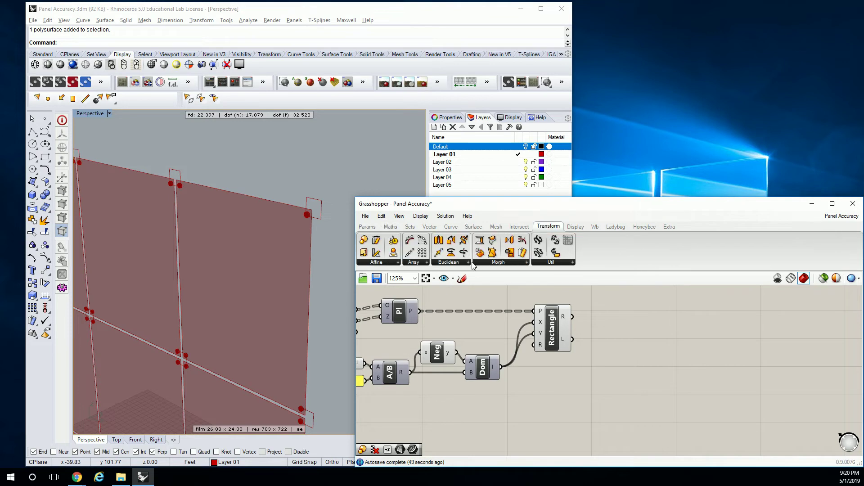
left_click(506, 263)
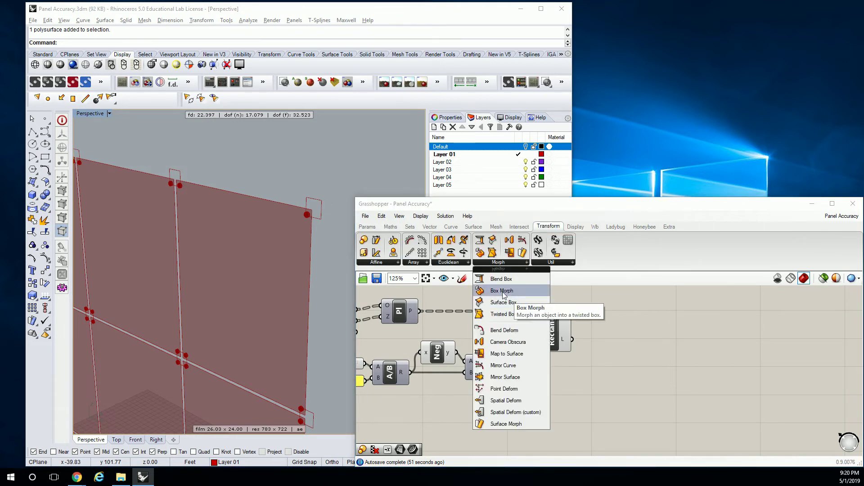
left_click_drag(503, 293, 717, 367)
left_click(617, 313)
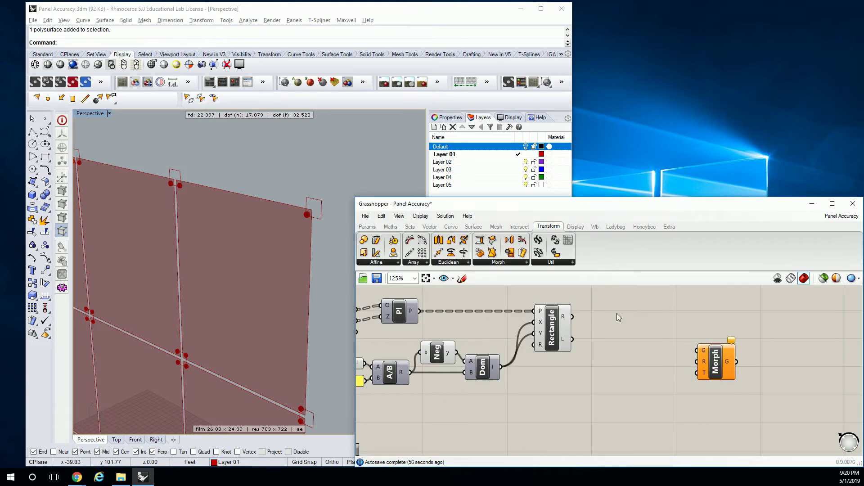
Add a Surface Box component and place it between Rectangle and Box Morph.
left_click(509, 263)
left_click_drag(507, 293, 512, 307)
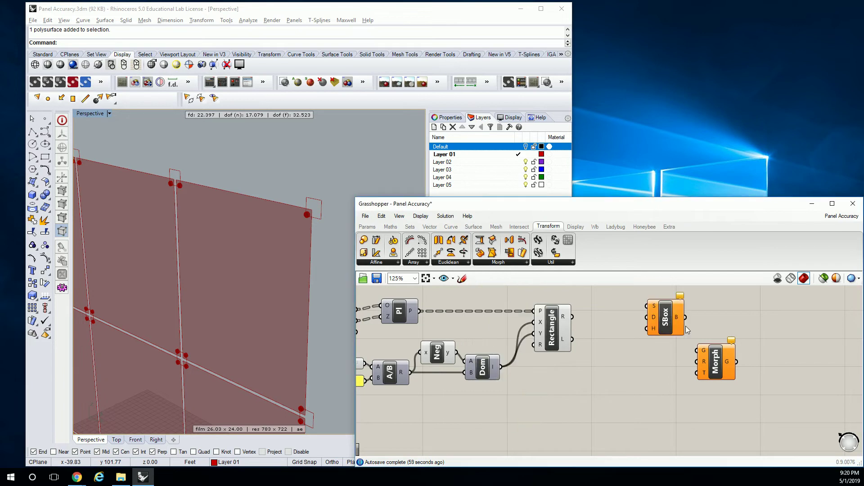
right_click_drag(701, 350, 650, 363)
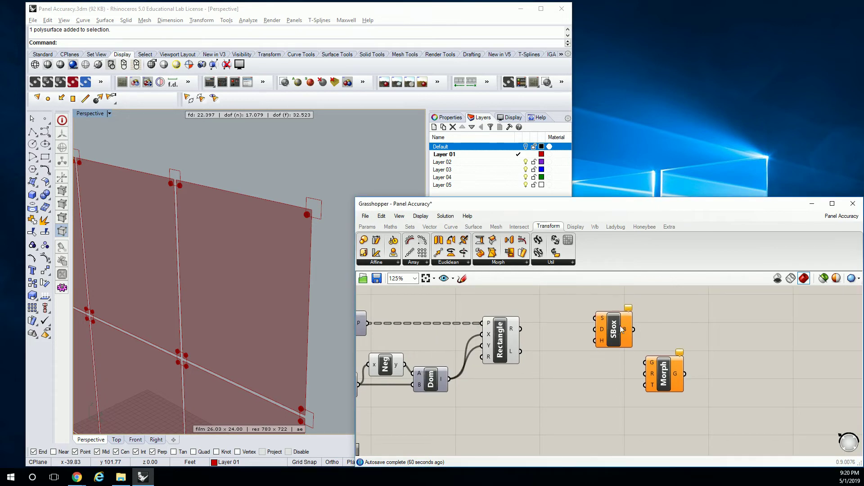
scroll(621, 327, "up", 1)
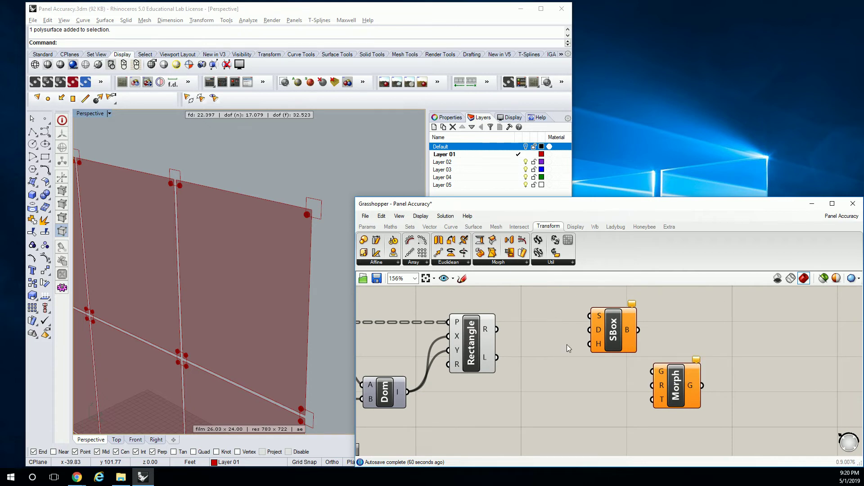
left_click_drag(611, 336, 589, 362)
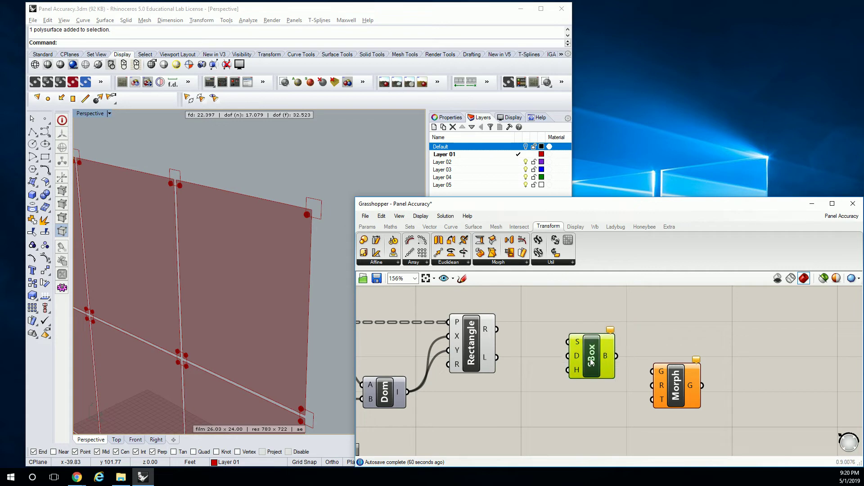
Route the Rectangle component's R output through a Surface parameter into the S input of Surface Box.
left_click(478, 337)
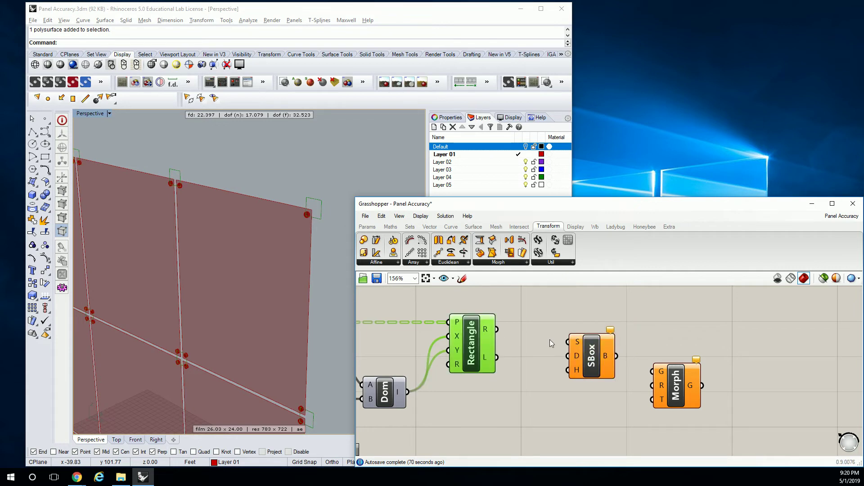
left_click(550, 321)
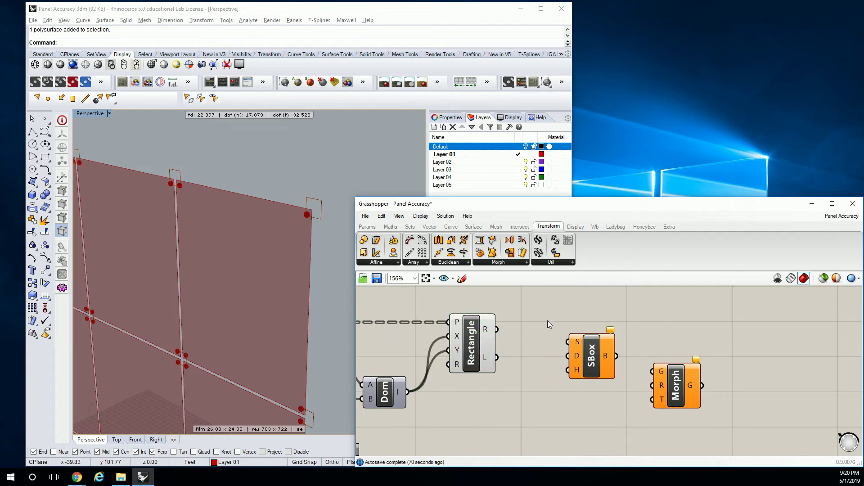
left_click_drag(497, 329, 568, 343)
left_click(367, 226)
left_click_drag(437, 252, 568, 342)
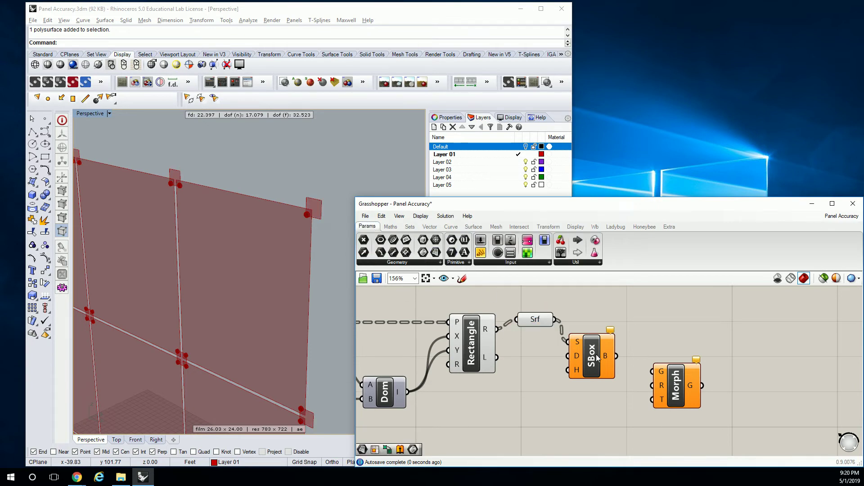
left_click(605, 359)
left_click(590, 326)
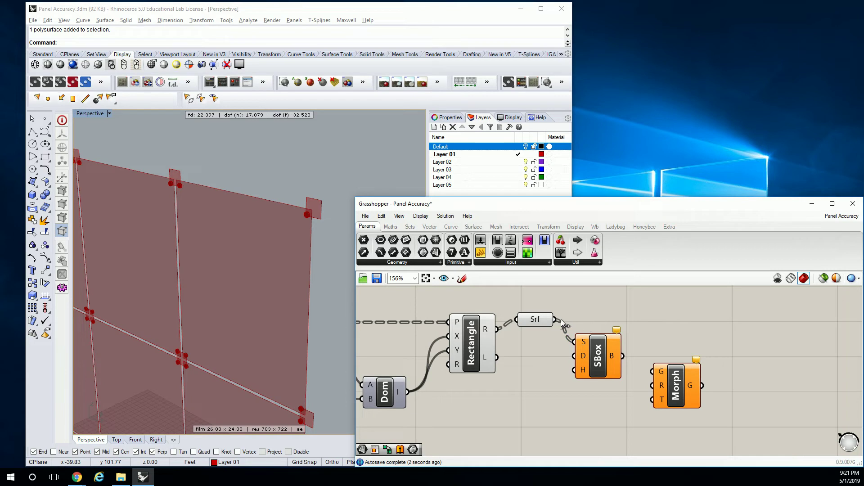
left_click(549, 226)
left_click(517, 265)
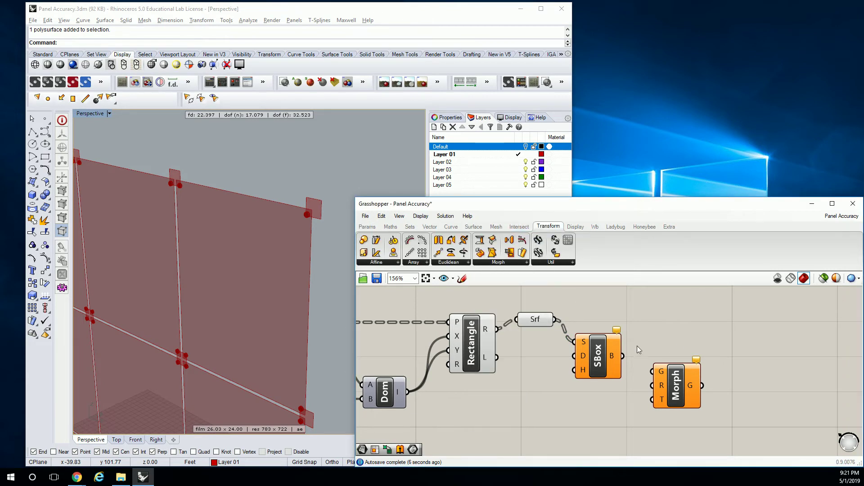
Group the Surface Box component and label the group "Trasn | Morph".
left_click(598, 364)
key("ctrl+g")
right_click(602, 330)
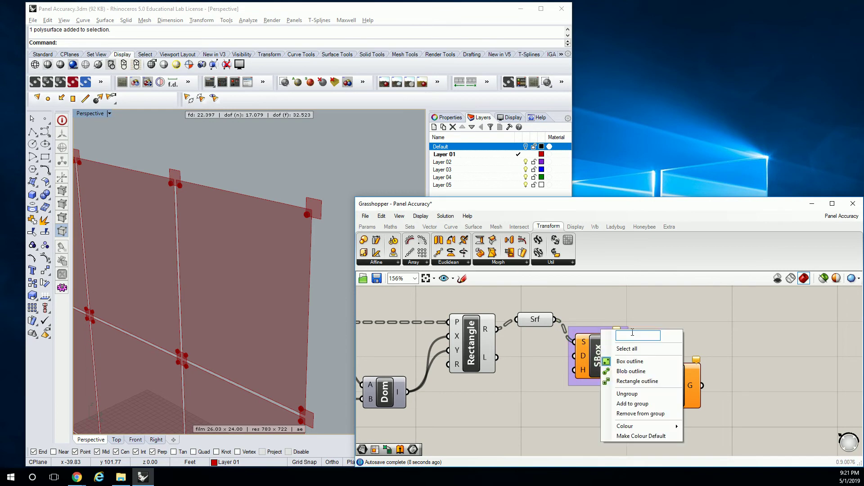
type("Trasn | Morph")
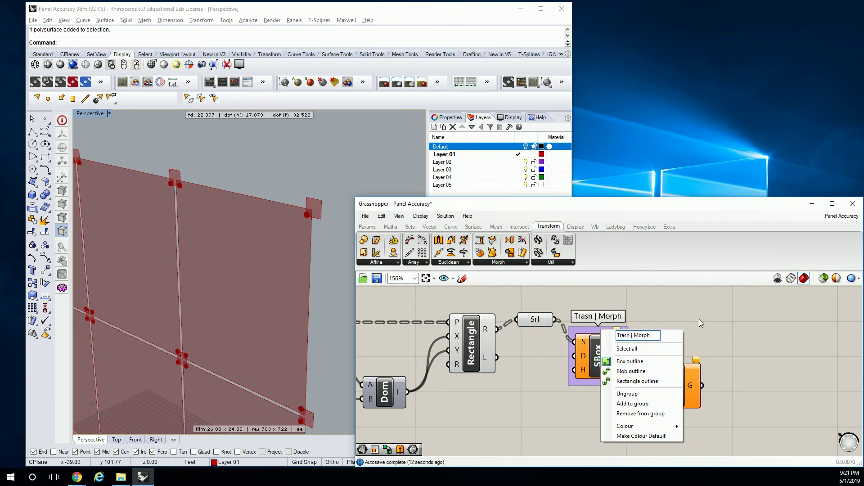
left_click(713, 322)
Shift the Box Morph component slightly, group it and label the group "Trans | Morph".
left_click_drag(682, 383, 696, 371)
key("ctrl+g")
right_click(697, 348)
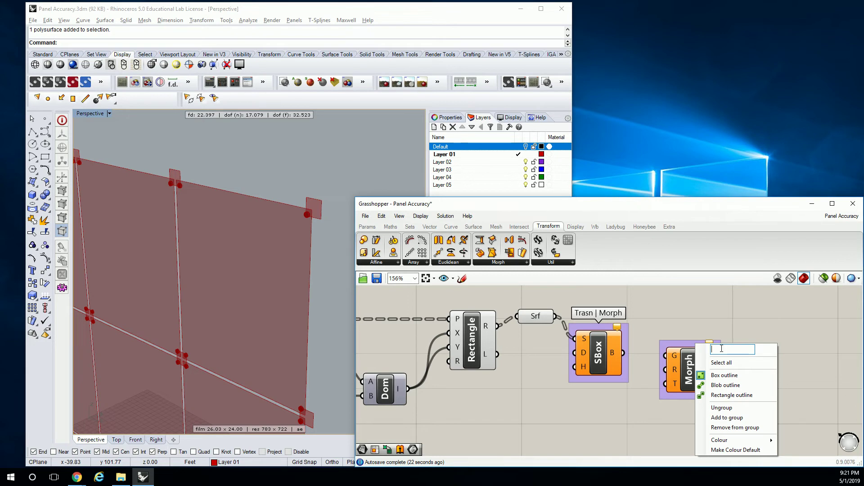
type("Trans | Morph")
left_click(741, 321)
Enlarge the Grasshopper window and move the Box Morph group farther from the Surface Box to free up canvas space.
scroll(748, 319, "down", 2)
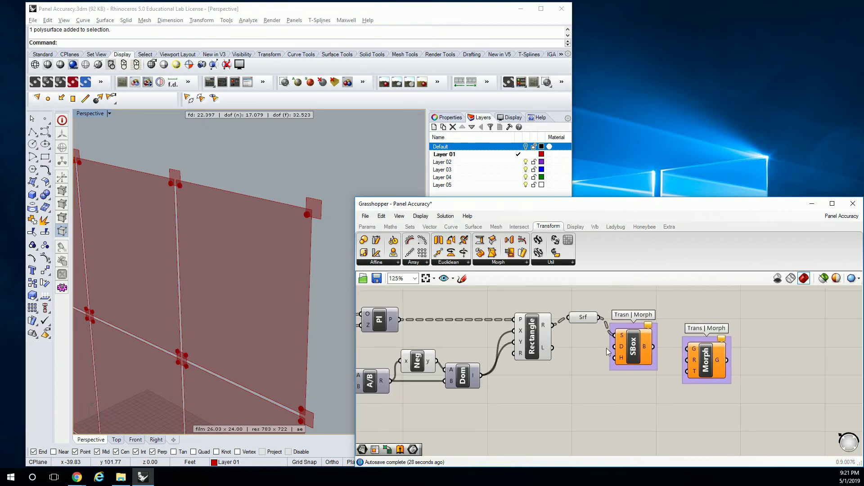
left_click_drag(355, 197, 382, 13)
right_click_drag(608, 217, 602, 262)
left_click_drag(643, 213, 789, 288)
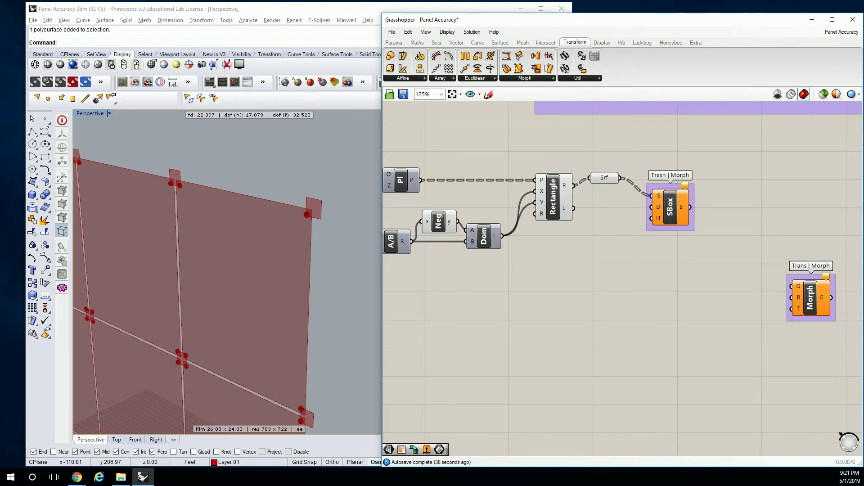
Correct the Surface Box group's label to "Trans | Morph".
right_click_drag(570, 231, 646, 255)
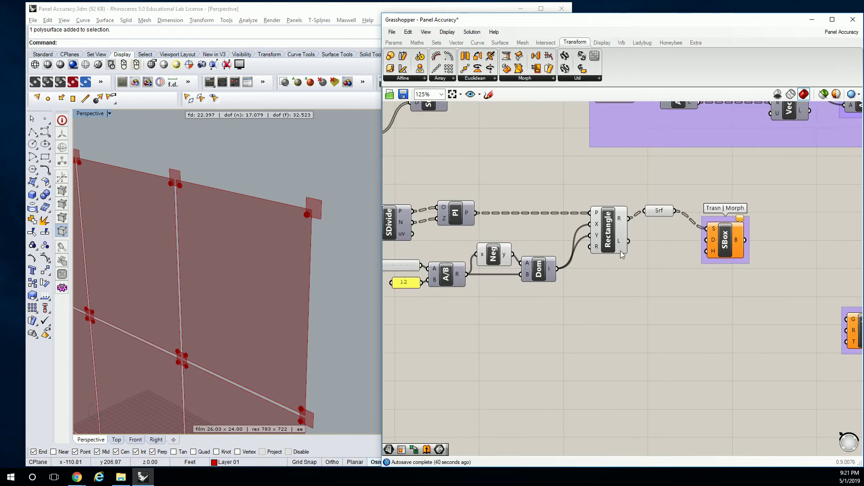
right_click_drag(546, 232, 569, 235)
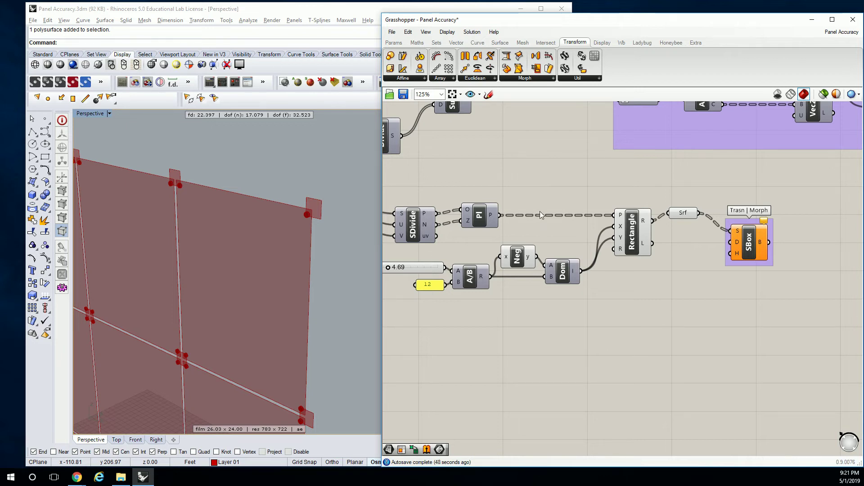
right_click_drag(716, 210, 662, 218)
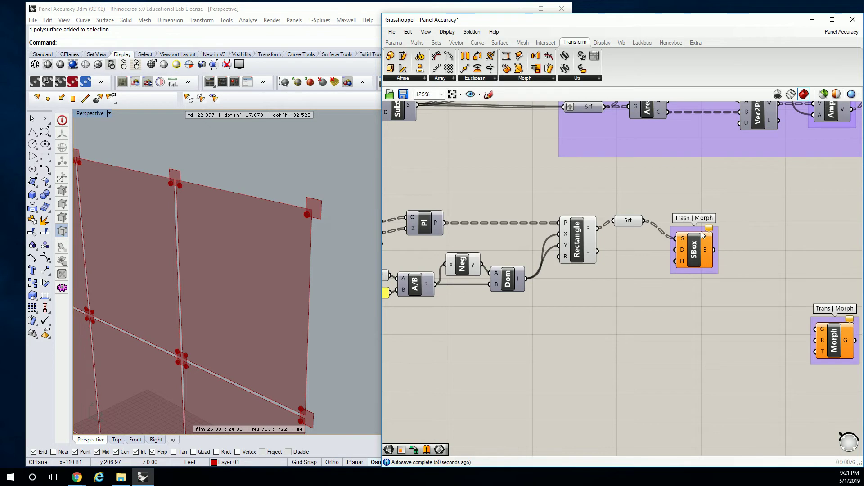
right_click(715, 228)
key("BackSpace")
key("BackSpace")
type("ns")
left_click(751, 198)
right_click_drag(766, 227, 727, 233)
scroll(625, 246, "up", 1)
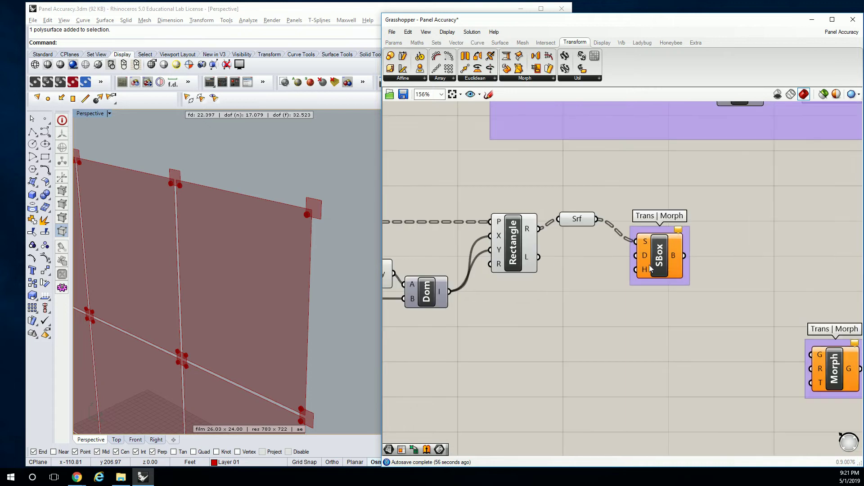
Try wiring the Rectangle component's R output into the D input of Surface Box, and undo that connection.
double_click(592, 309)
mouse_move(587, 220)
right_click_drag(746, 284, 628, 262)
mouse_move(703, 350)
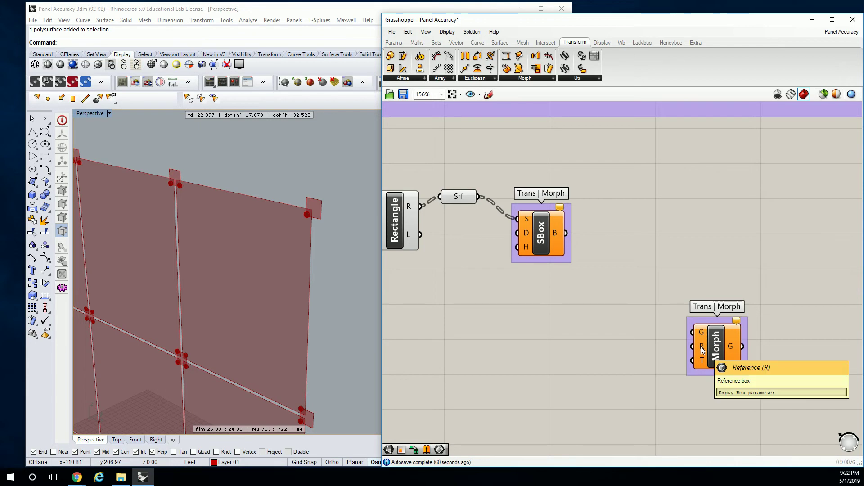
right_click_drag(460, 276, 604, 290)
left_click_drag(564, 220, 658, 251)
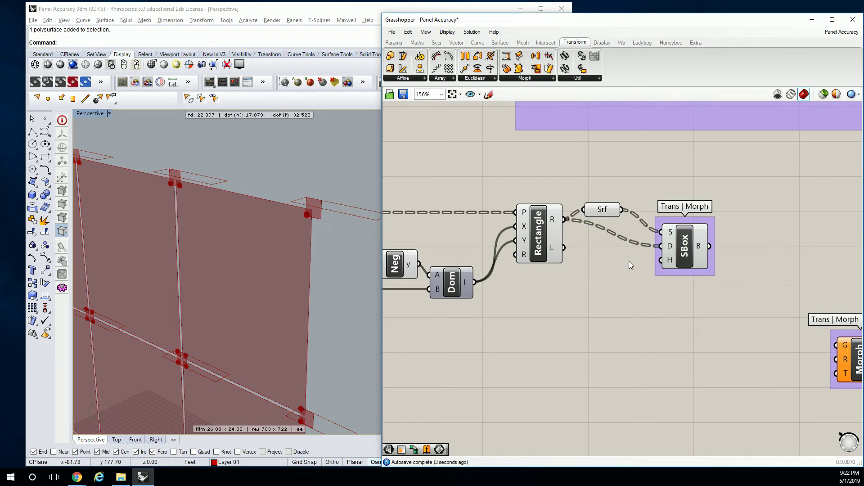
key("ctrl+z")
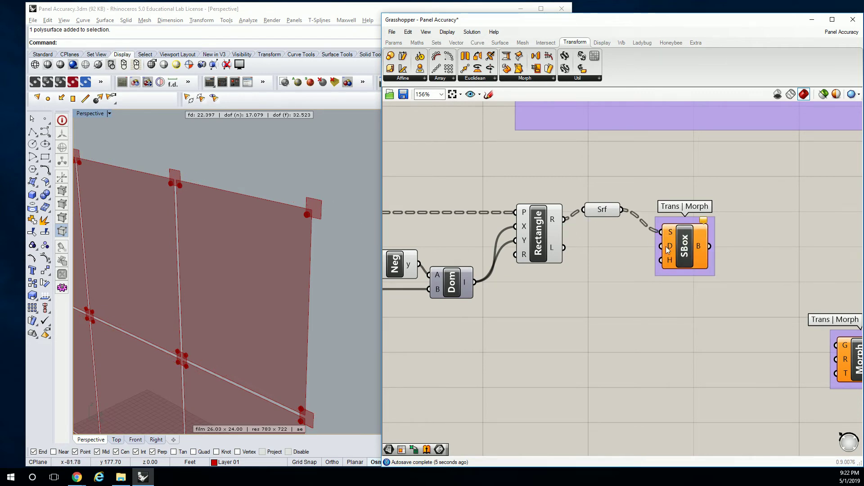
Try wiring the Construct Domain output into Surface Box's D input, check the boxes in perspective, and undo the connection.
right_click_drag(476, 283, 513, 277)
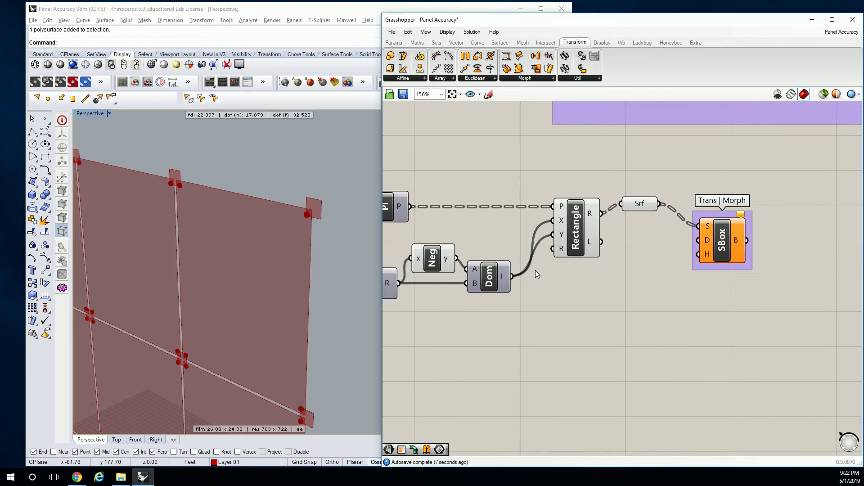
left_click_drag(512, 276, 706, 242)
right_click_drag(288, 212, 318, 242)
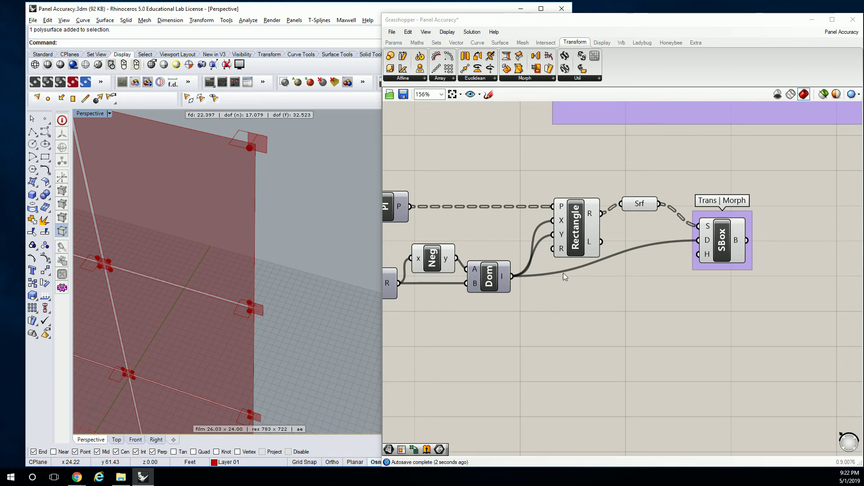
left_click(685, 278)
key("ctrl+z")
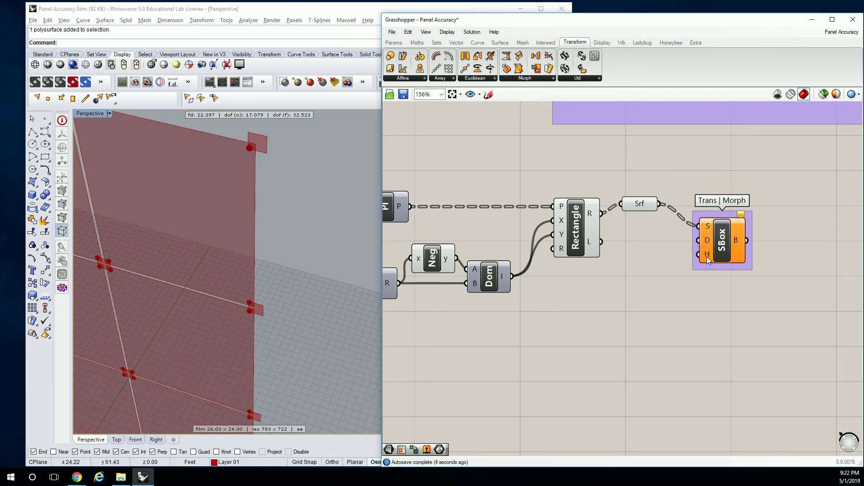
Move the Surface Box group farther from the Rectangle and Surface parameter to make room for another component.
scroll(754, 257, "down", 2)
right_click_drag(754, 260, 647, 269)
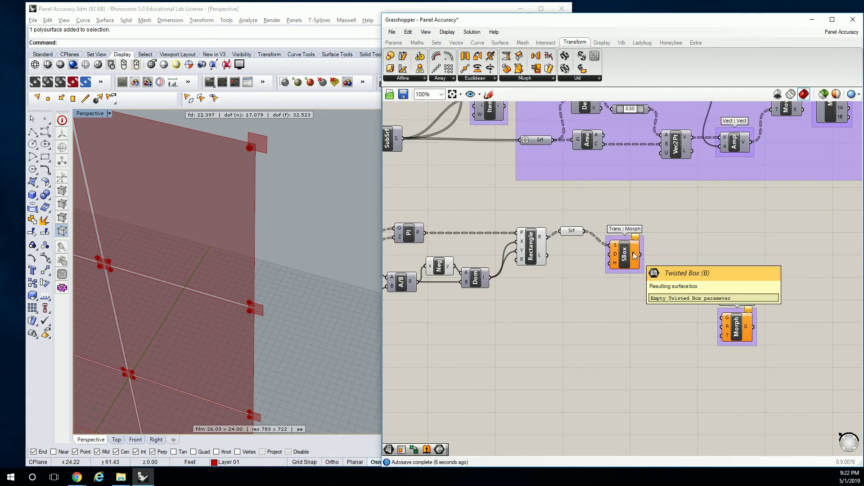
right_click_drag(721, 284, 713, 285)
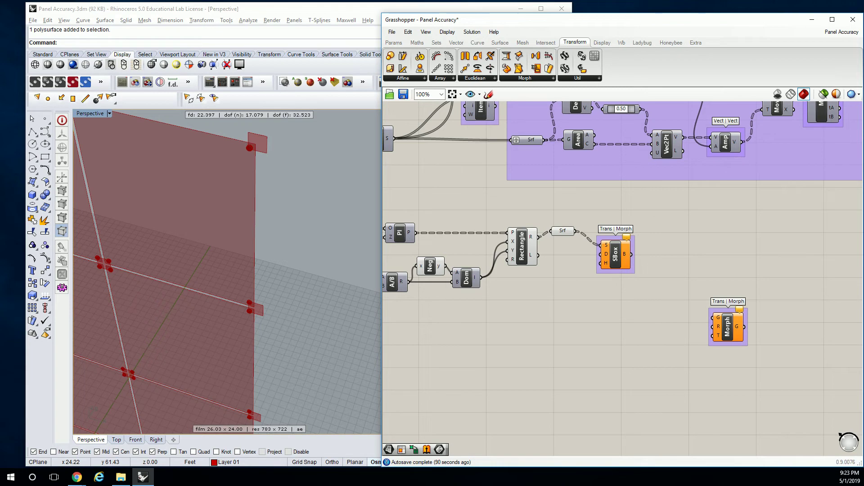
left_click_drag(614, 257, 647, 262)
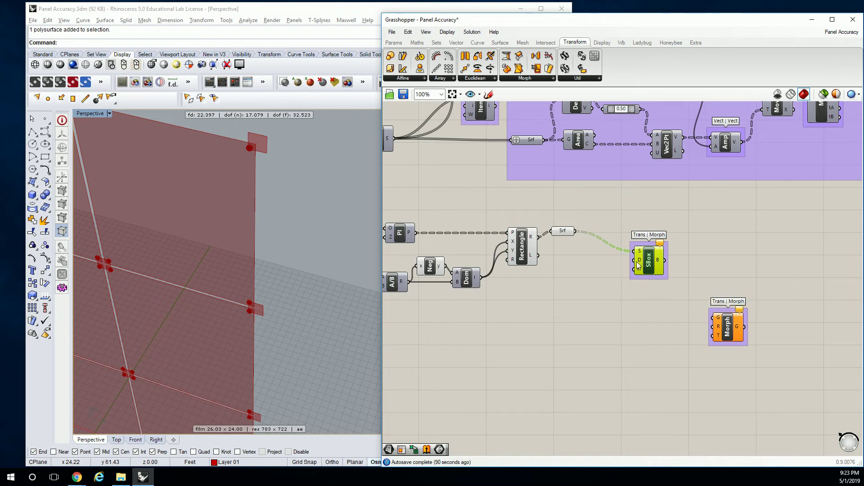
left_click(584, 271)
Place a Construct Domain² component with U0, U1, V0 and V1 inputs before Surface Box and wire its output into D.
left_click(417, 42)
left_click(411, 79)
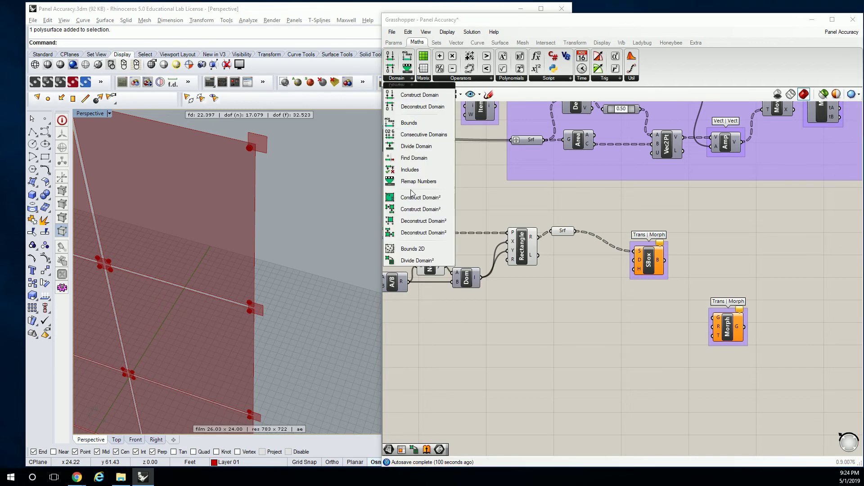
left_click_drag(419, 209, 576, 290)
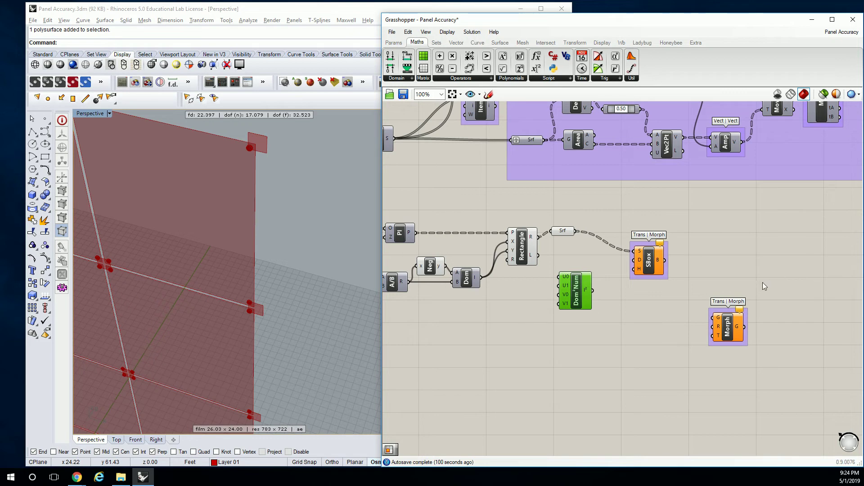
left_click_drag(592, 290, 648, 257)
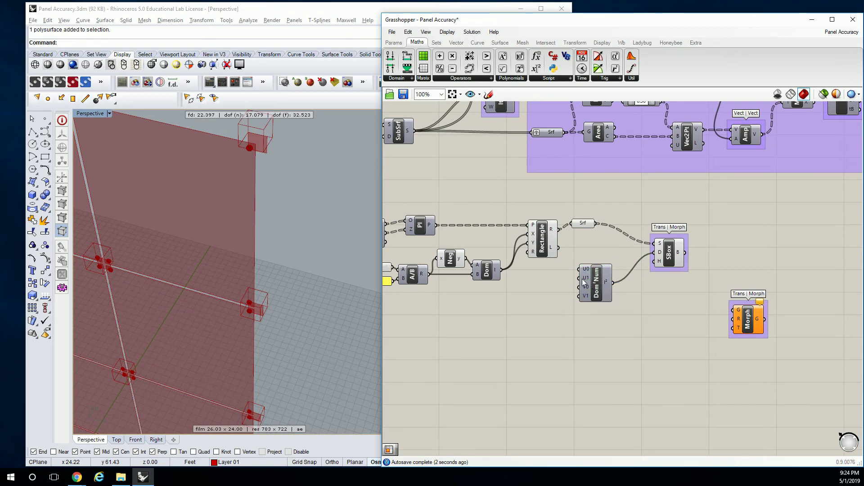
left_click_drag(589, 281, 600, 253)
Reparameterize the S input of Surface Box and check how the boxes sit on the rectangles at the panel corners.
right_click_drag(353, 169, 263, 180)
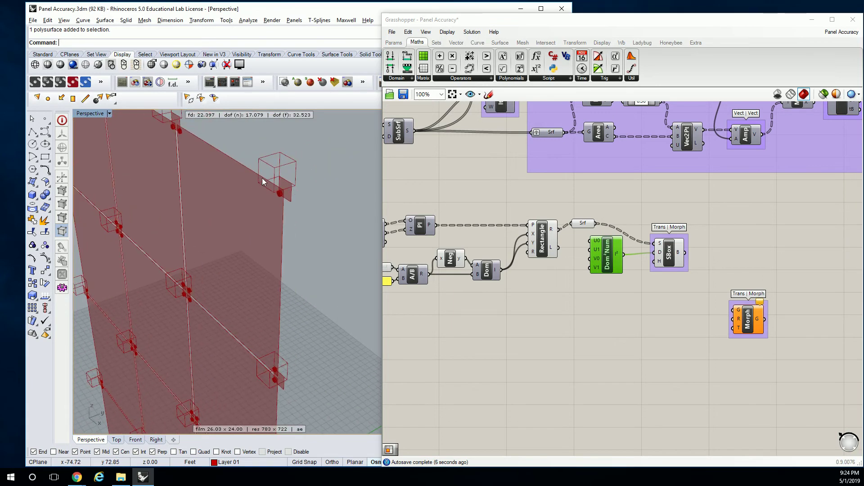
left_click(671, 265)
right_click_drag(222, 214, 294, 191)
scroll(619, 251, "up", 3)
mouse_move(687, 244)
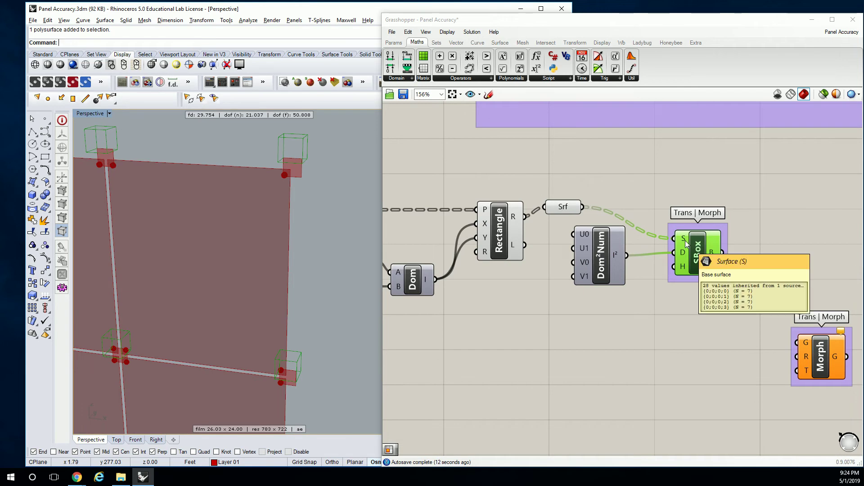
right_click(681, 239)
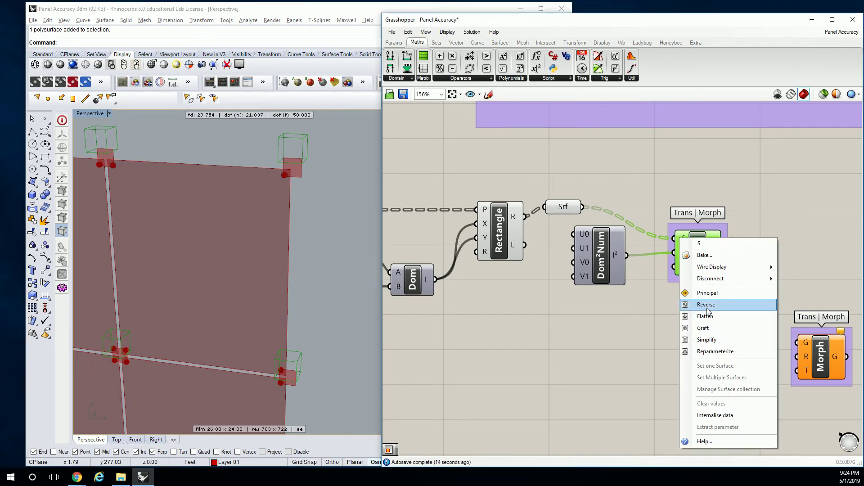
left_click(714, 351)
right_click_drag(325, 163, 280, 175)
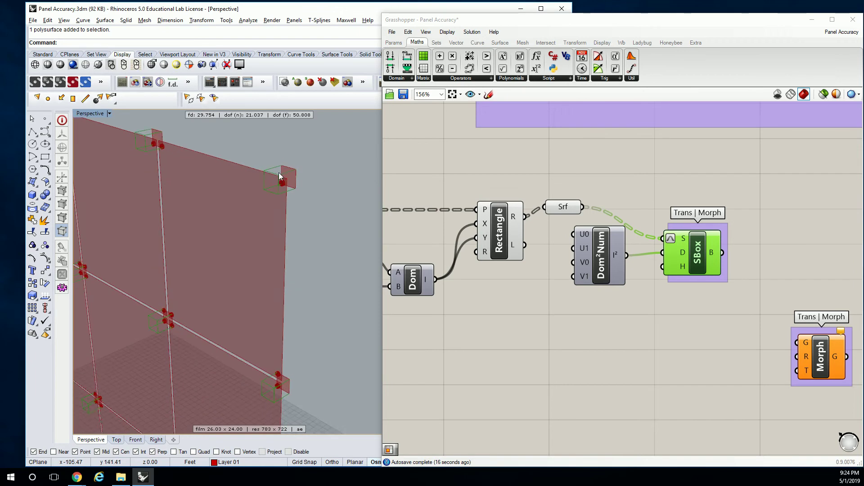
scroll(280, 171, "up", 2)
scroll(288, 170, "up", 2)
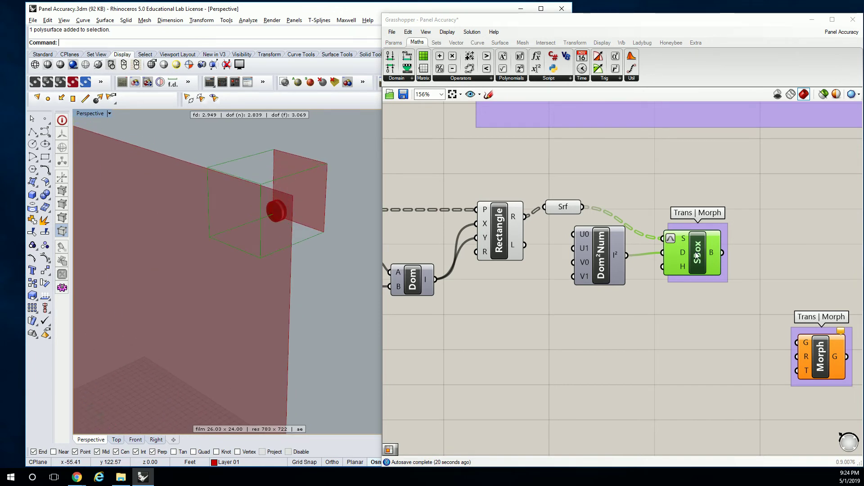
Duplicate the number slider, the 12 panel and the Division component, and place the copies beneath Construct Domain² and Surface Box.
mouse_move(679, 269)
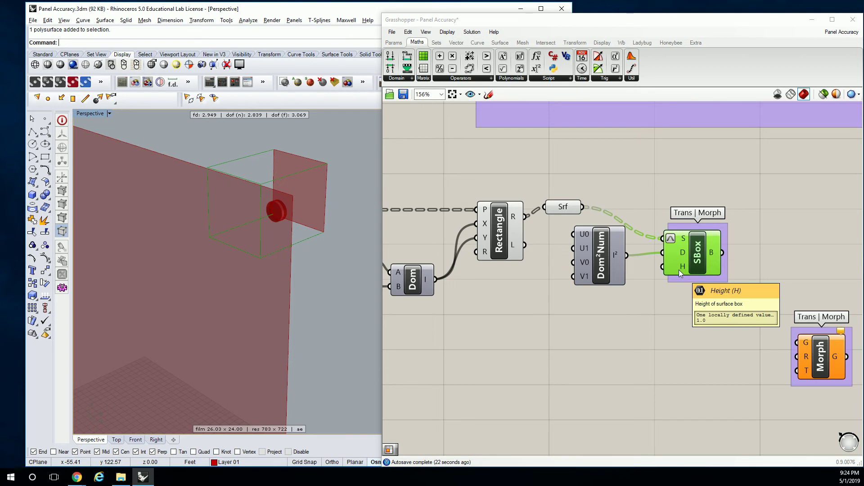
scroll(679, 269, "down", 3)
right_click_drag(450, 288, 523, 275)
scroll(536, 259, "up", 2)
left_click_drag(574, 294, 495, 246)
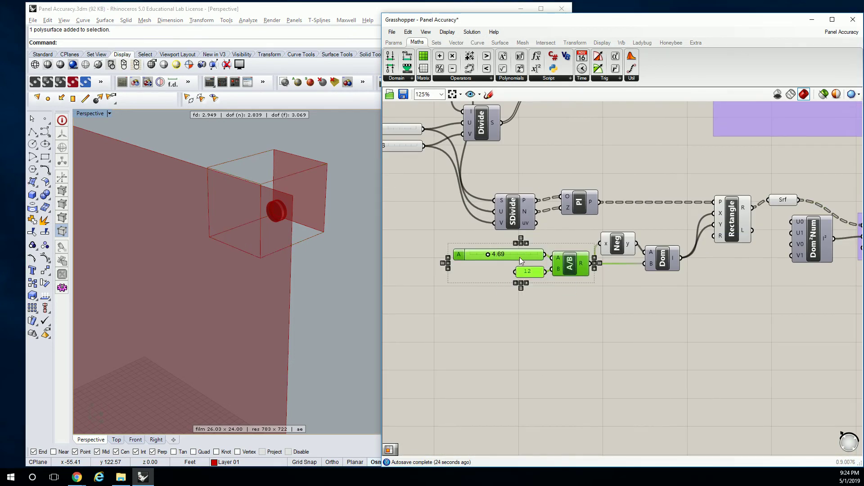
key("ctrl+c")
key("ctrl+v")
right_click_drag(628, 269, 466, 288)
left_click_drag(407, 294, 664, 313)
left_click(724, 309)
right_click_drag(360, 216, 263, 206)
scroll(306, 226, "down", 8)
right_click_drag(306, 225, 234, 236)
right_click_drag(181, 250, 256, 229, "shift")
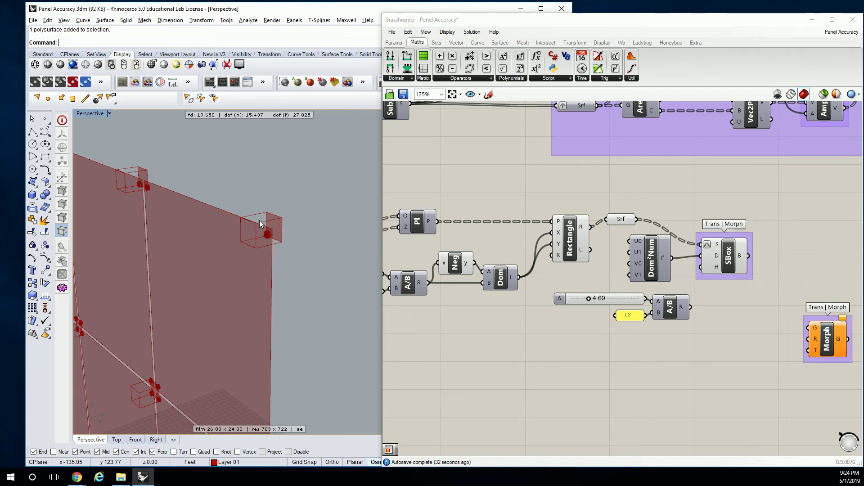
scroll(698, 290, "up", 1)
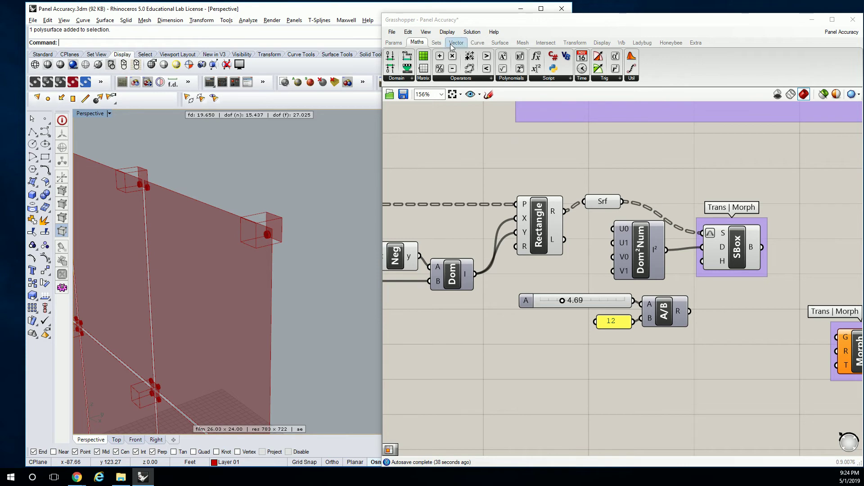
left_click(453, 69)
left_click(717, 310)
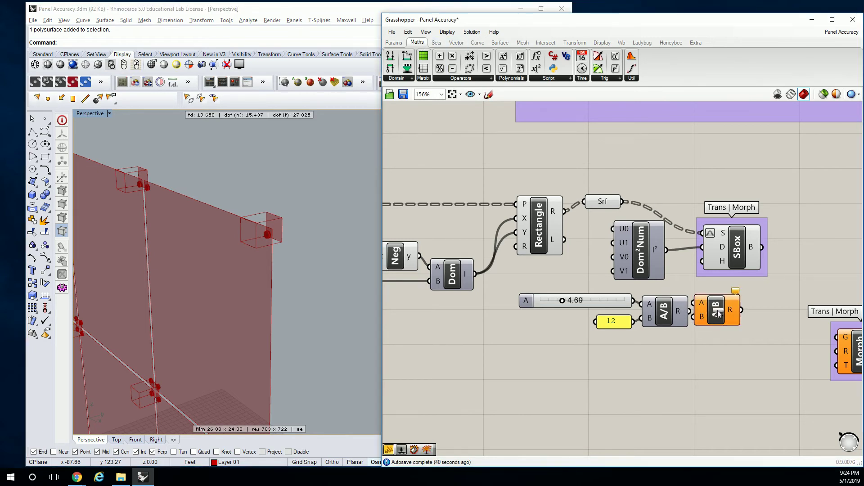
left_click(721, 310)
key("Delete")
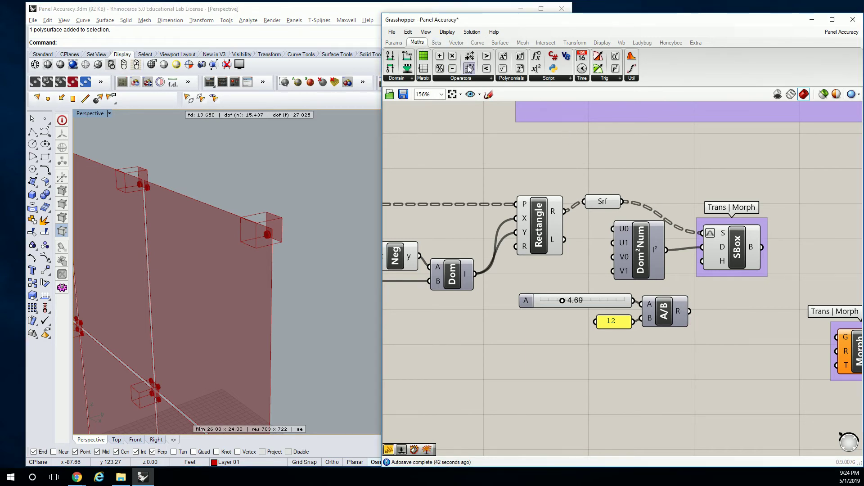
Add a Negative component fed by the copied Division's result, and shift the slider, panel, Division and Negative away from Surface Box.
left_click(466, 79)
left_click_drag(523, 118, 596, 296)
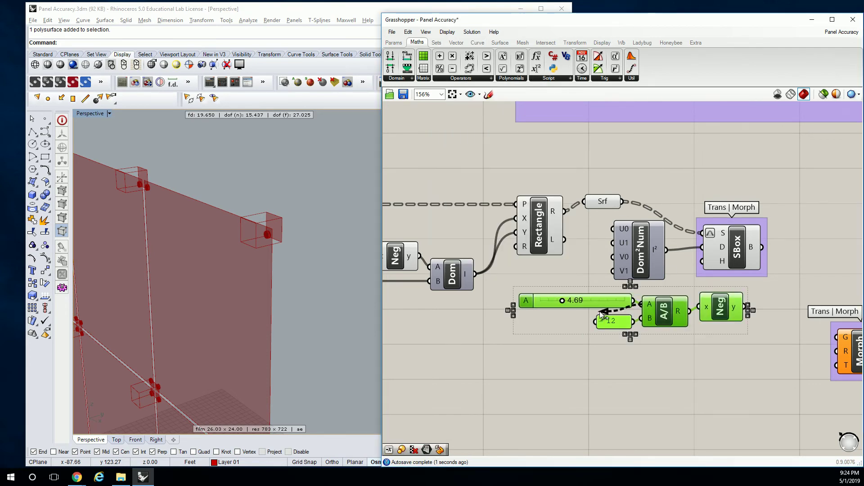
left_click_drag(654, 316, 603, 326)
left_click(690, 291)
Wire the Negative output into Surface Box's H input and set the copied height slider to 7.19.
left_click_drag(693, 317, 703, 263)
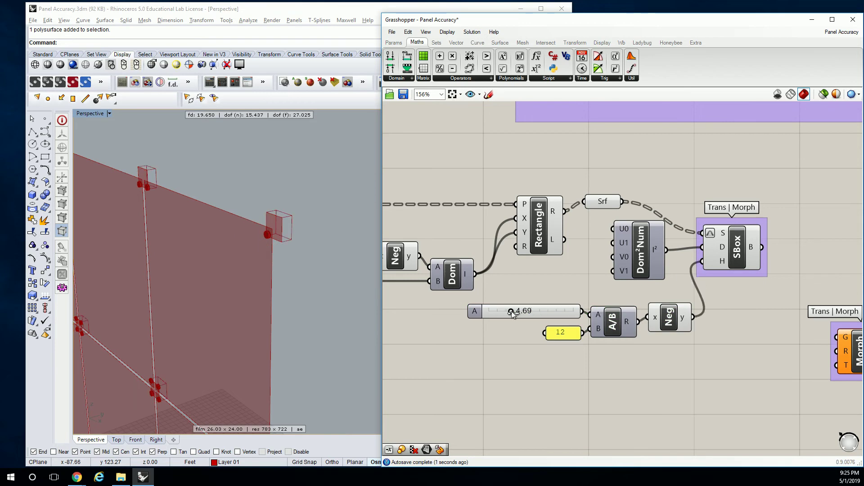
left_click_drag(512, 314, 523, 316)
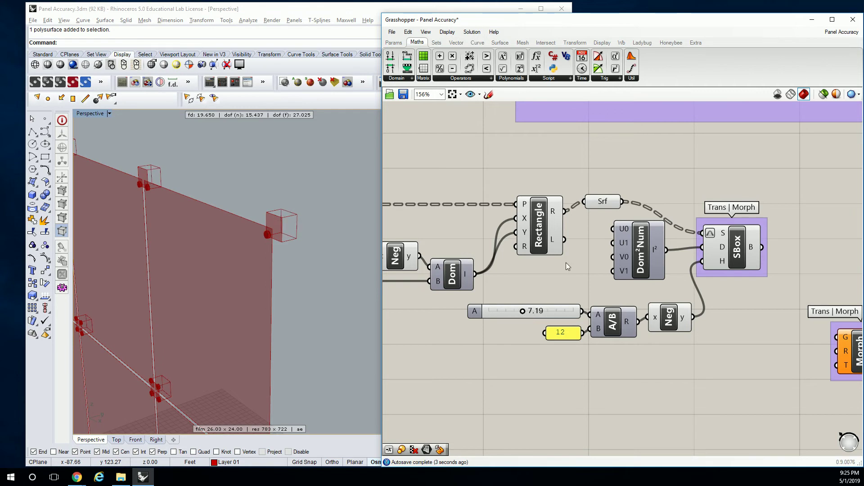
Examine the surface boxes across the whole panel grid and locate the source spider-shaped fitting on the ground plane.
scroll(566, 263, "down", 3)
scroll(640, 258, "up", 1)
left_click(615, 261)
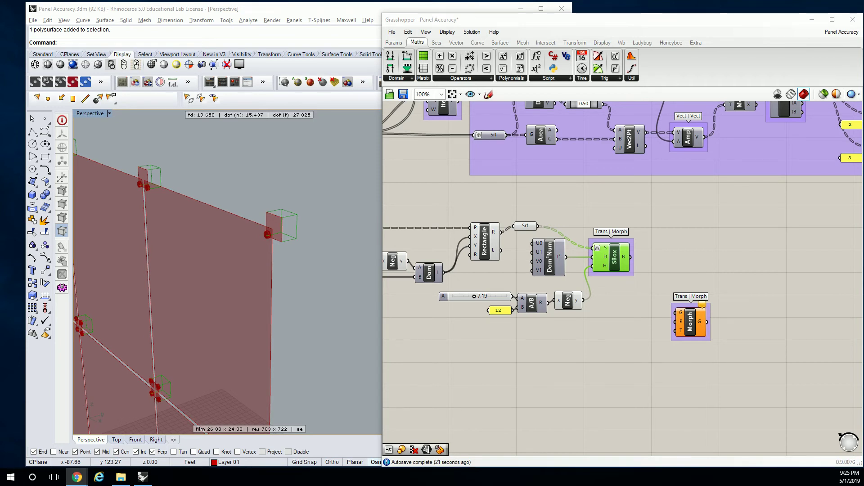
left_click(638, 276)
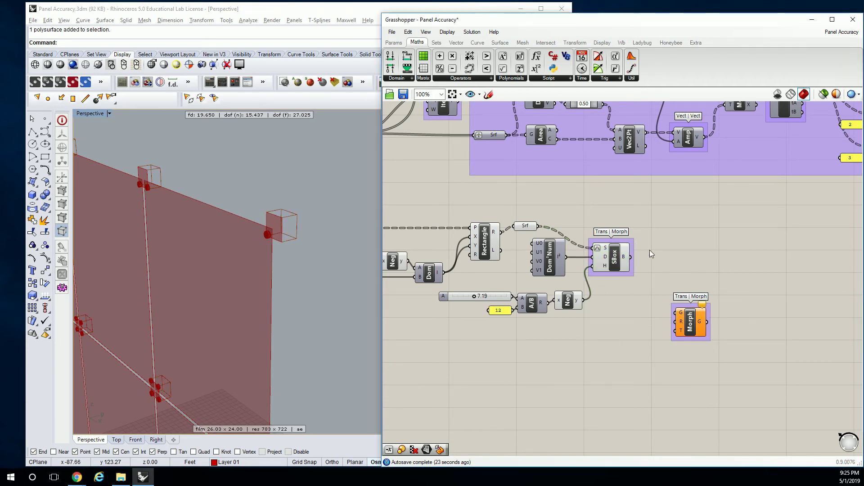
right_click_drag(649, 250, 646, 246)
scroll(235, 204, "down", 10)
right_click_drag(180, 322, 269, 314, "shift")
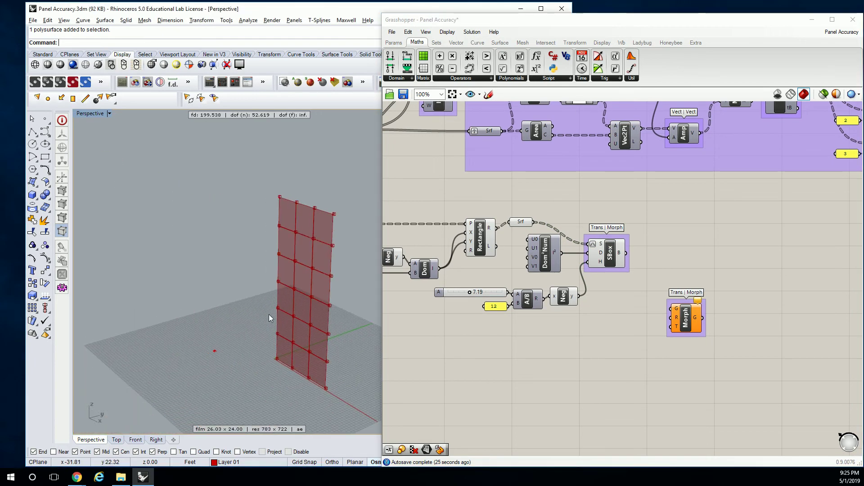
scroll(221, 348, "up", 10)
left_click(525, 376)
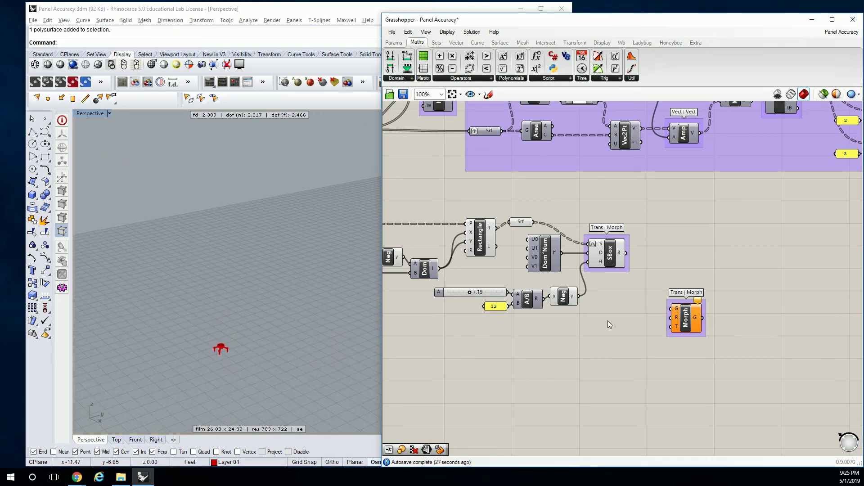
Shift Box Morph away from Surface Box and add a Bounding Box component beneath Surface Box.
left_click_drag(691, 318, 715, 312)
left_click(655, 287)
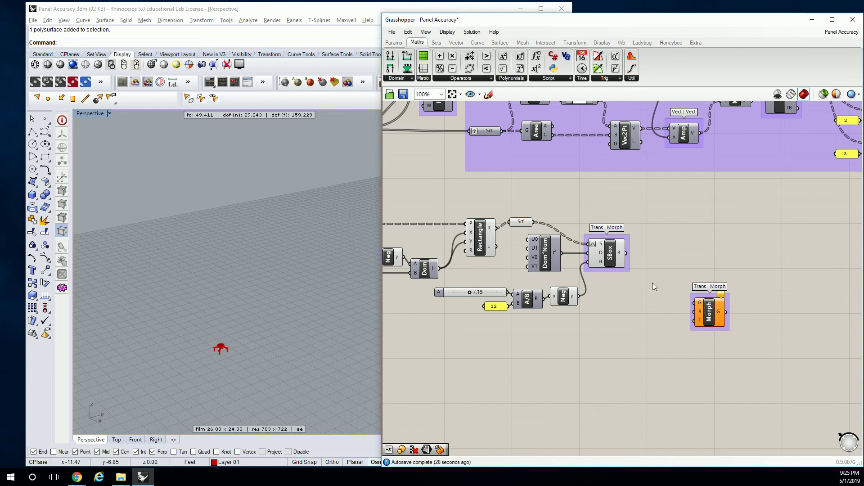
left_click(573, 41)
left_click(548, 77)
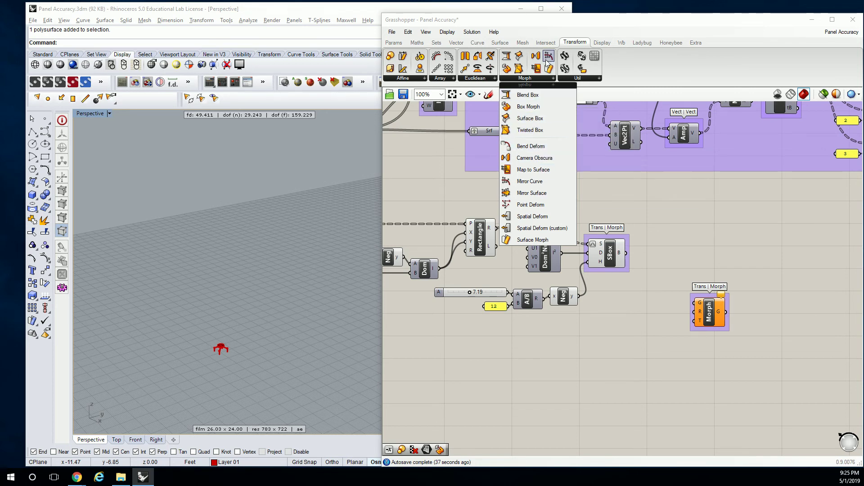
double_click(620, 318)
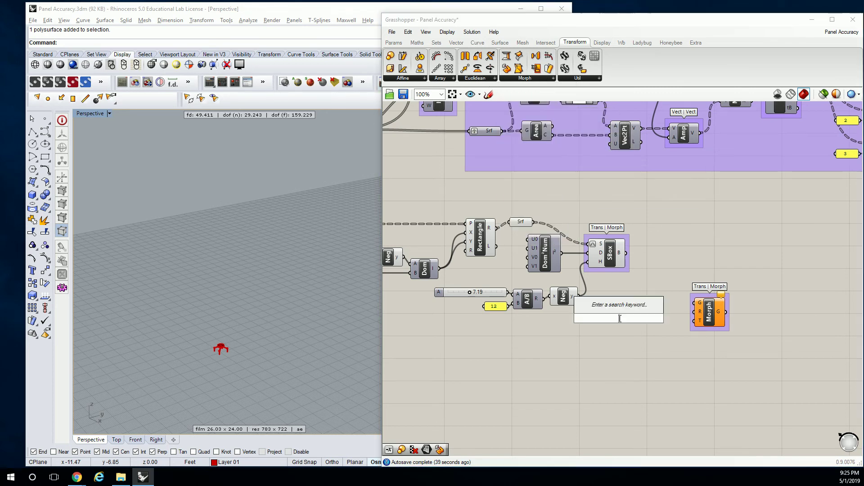
type("bbox")
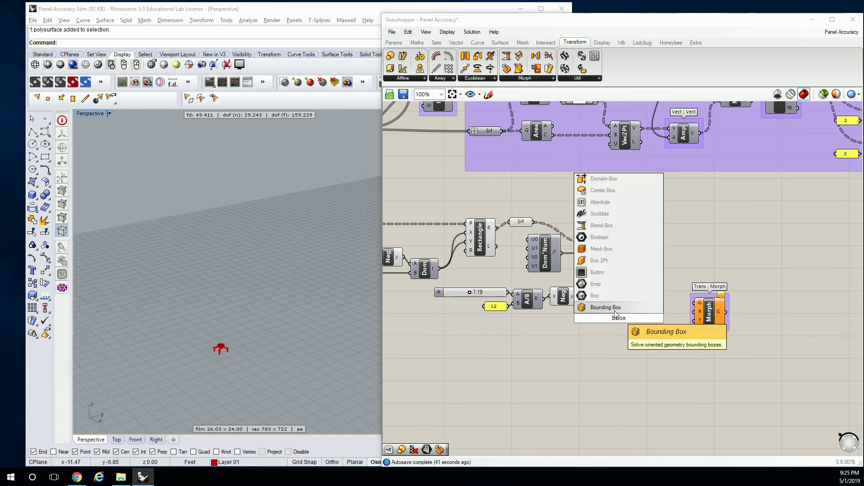
left_click(606, 307)
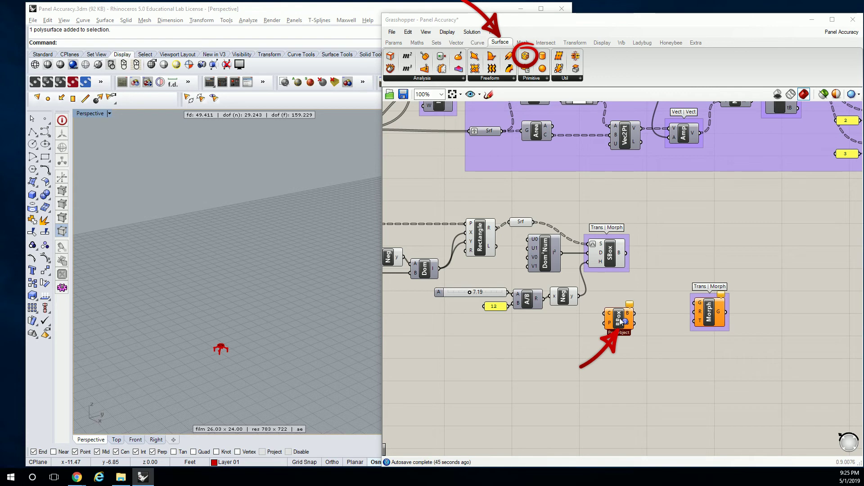
Group the Bounding Box component under the label "Srf | Prim" and leave the Rhino Group command.
key("ctrl+g")
left_click(626, 293)
left_click(621, 324)
key("ctrl+g")
right_click(620, 306)
type("Srf | Prim")
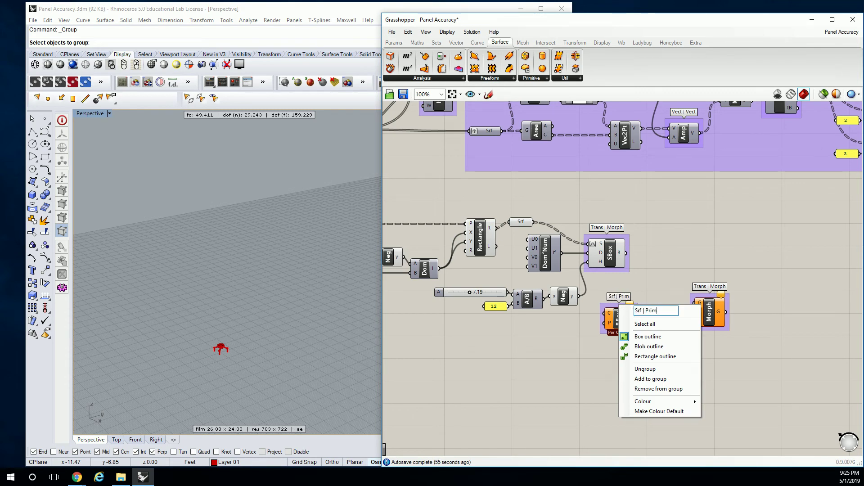
left_click(673, 271)
right_click_drag(222, 322, 228, 353)
left_click(225, 357)
left_click(247, 374)
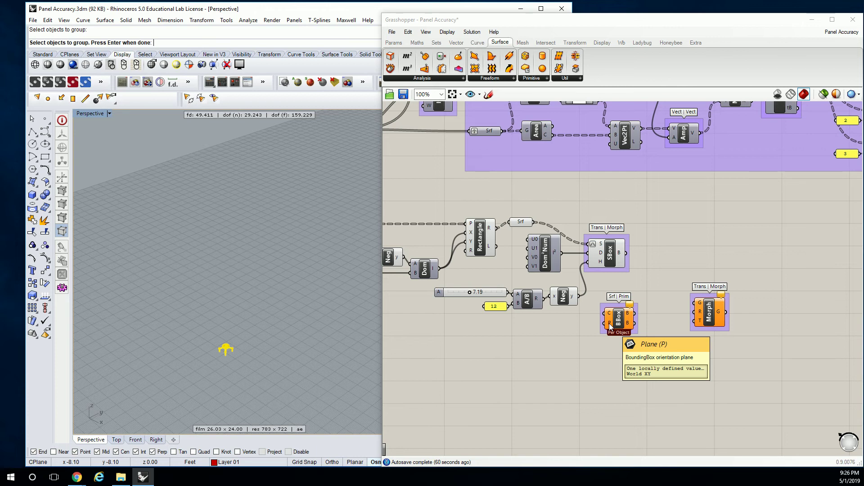
key("Return")
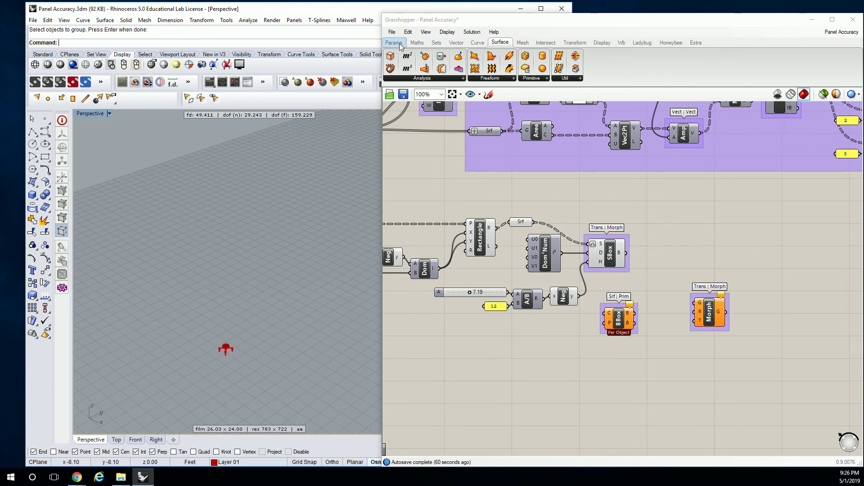
Reference the spider fitting in a new Geometry parameter and wire it into the C input of Bounding Box, placed lower on the canvas.
left_click(398, 43)
left_click(466, 79)
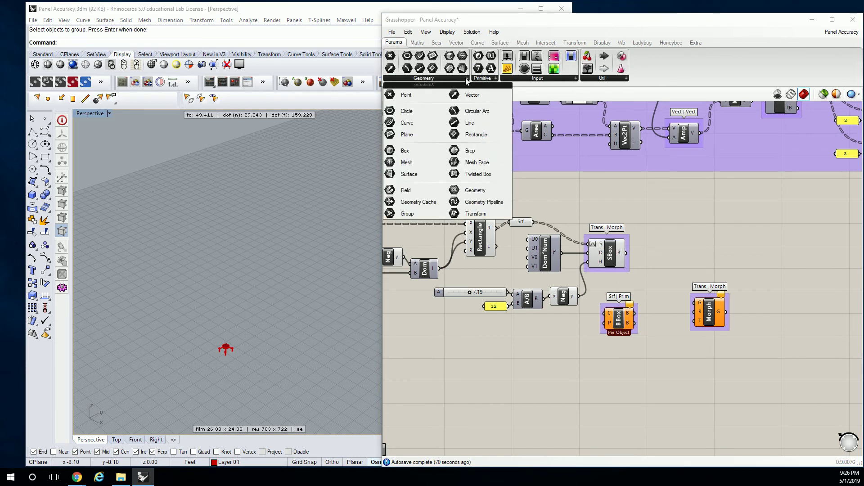
left_click(473, 192)
left_click(582, 368)
right_click(582, 369)
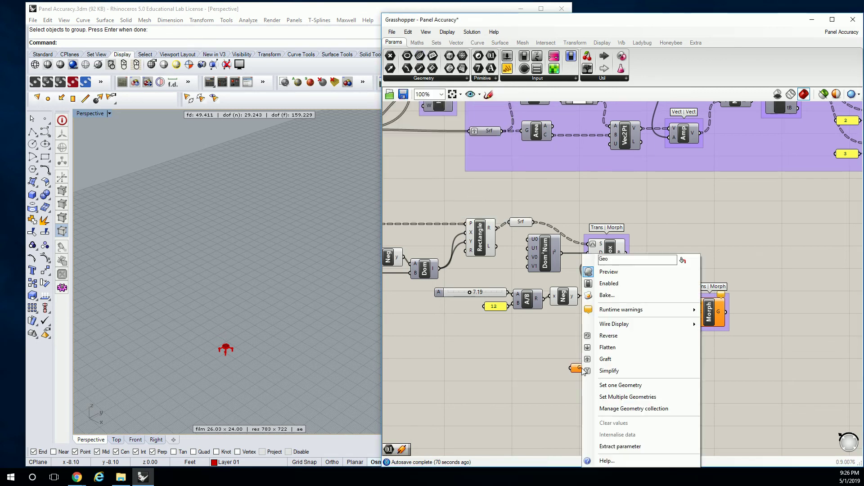
left_click(621, 386)
left_click(232, 351)
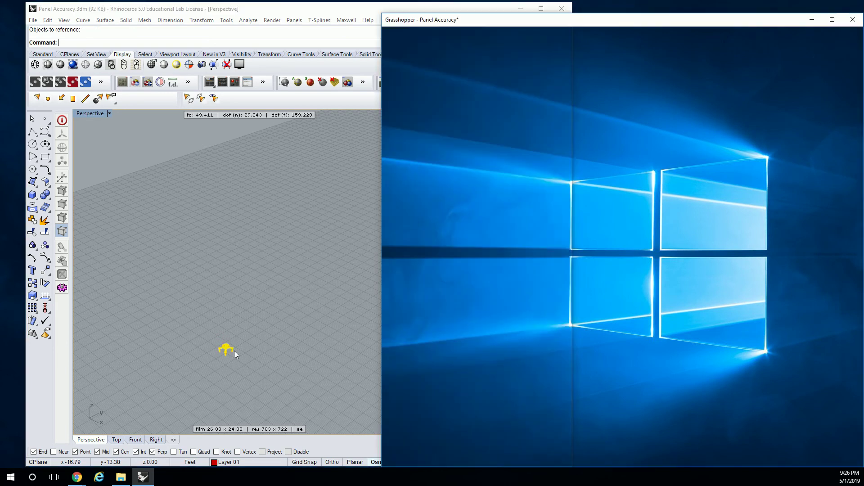
left_click_drag(569, 363, 558, 362)
left_click_drag(598, 318, 596, 375)
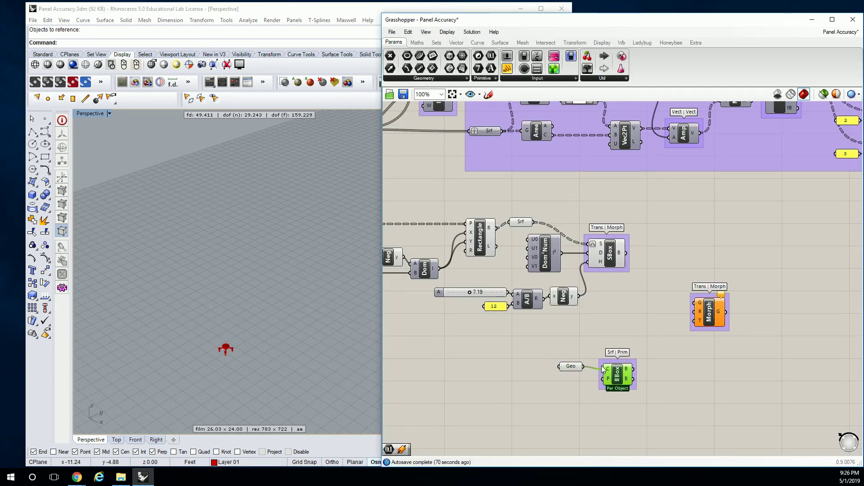
Zoom to the selected spider fitting and inspect the bounding box around it, then view the panel again.
left_click(232, 353)
type("Z")
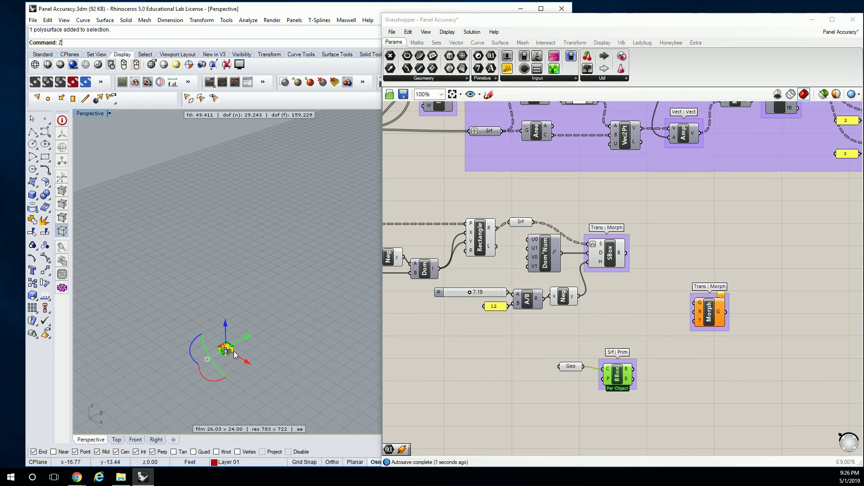
type("S")
key("Return")
left_click(594, 342)
right_click_drag(316, 306, 314, 330)
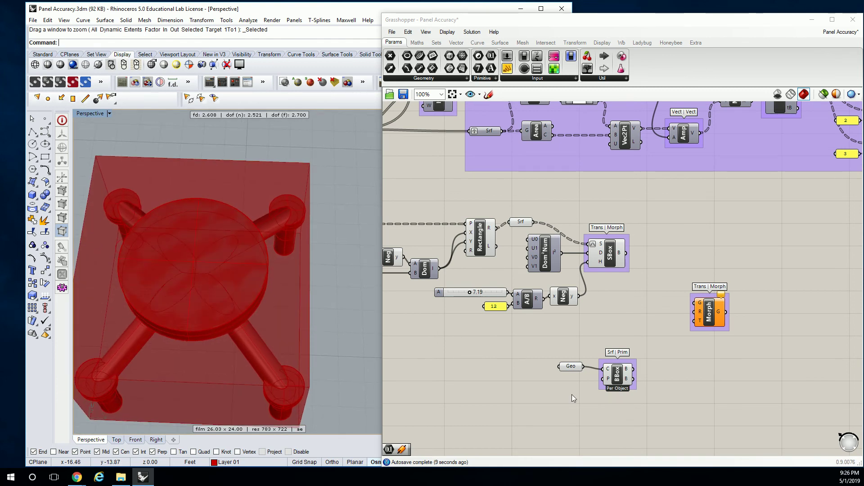
scroll(269, 255, "down", 15)
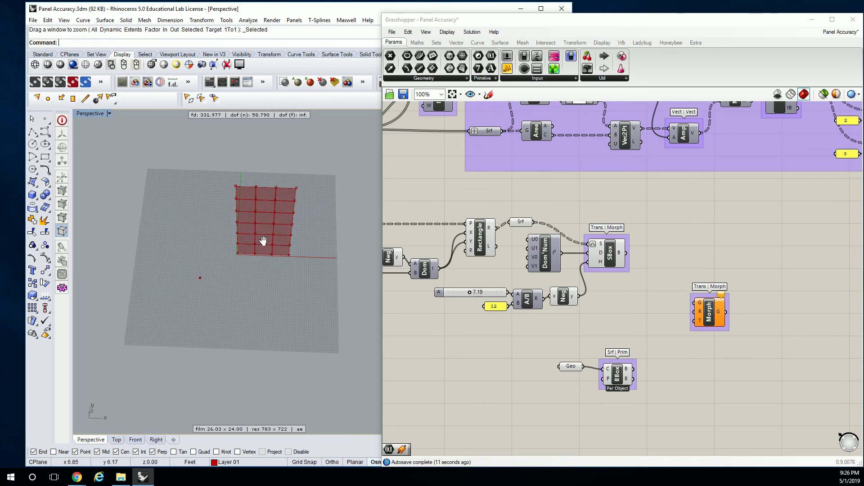
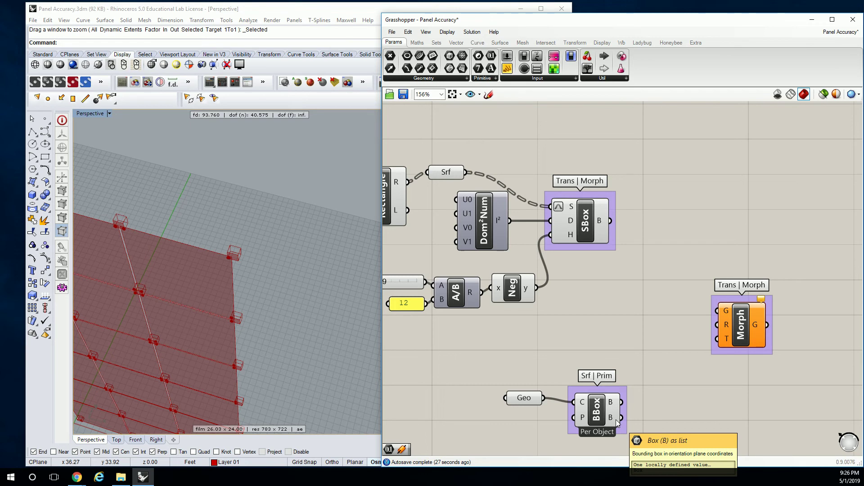
Try wiring Bounding Box into Box Morph's G input and Surface Box into its R input, and undo both connections.
left_click_drag(621, 402, 722, 314)
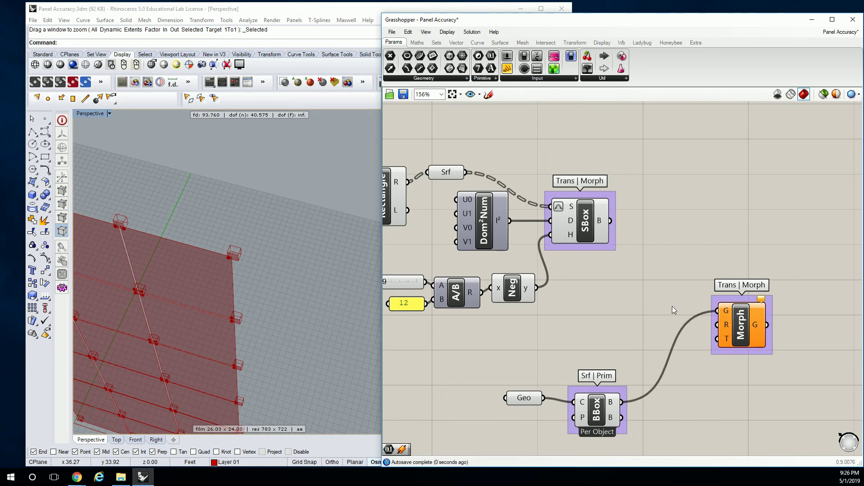
mouse_move(726, 323)
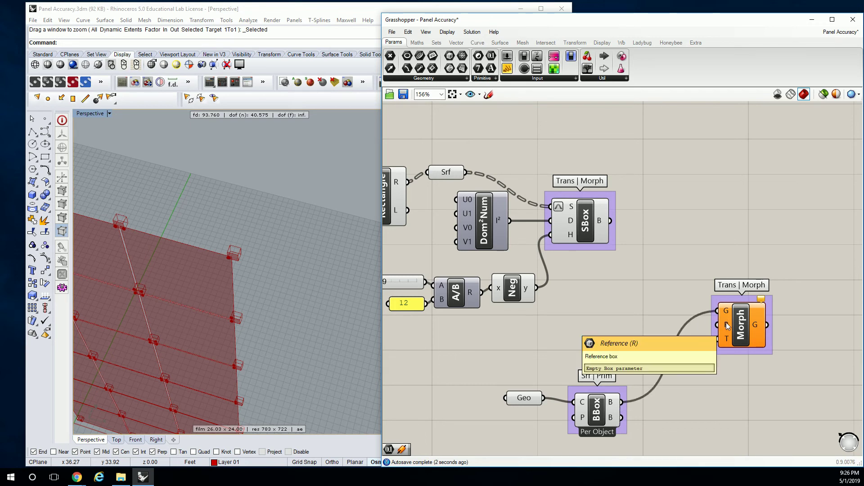
left_click_drag(611, 221, 718, 324)
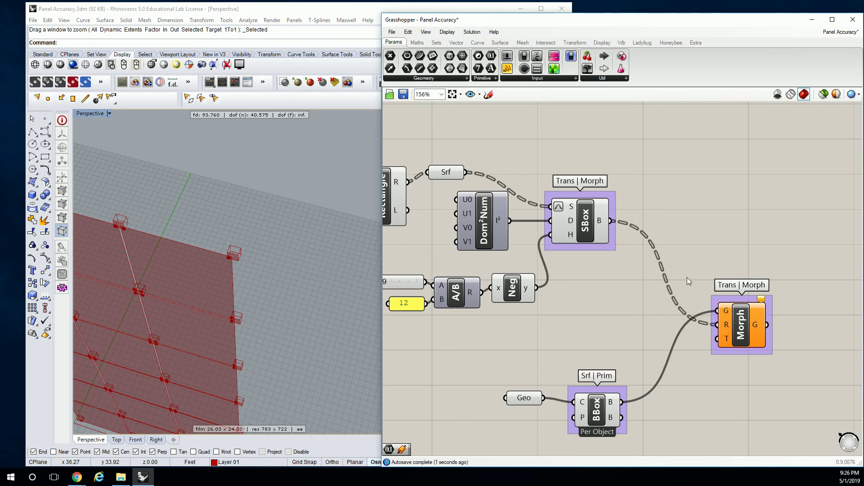
key("ctrl+z")
mouse_move(726, 341)
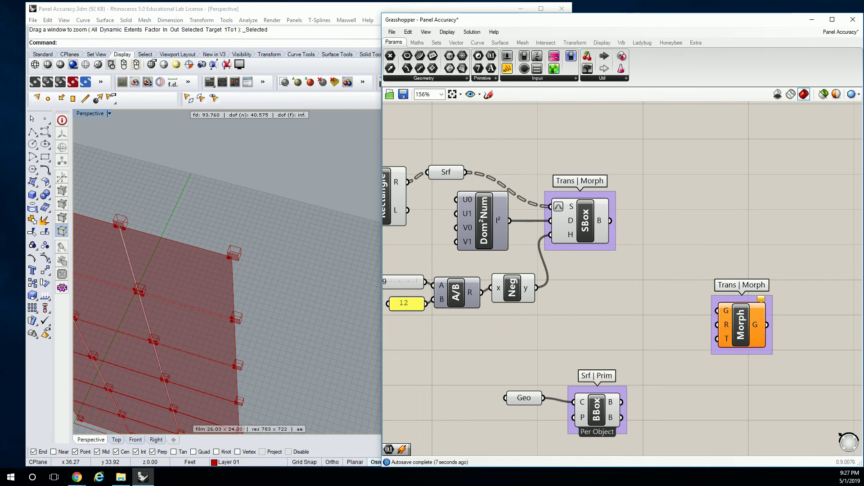
key("alt+Tab")
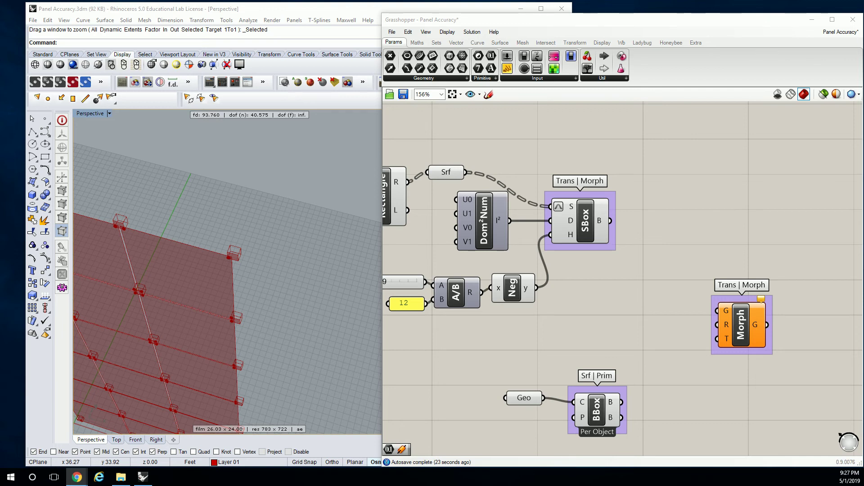
left_click(676, 278)
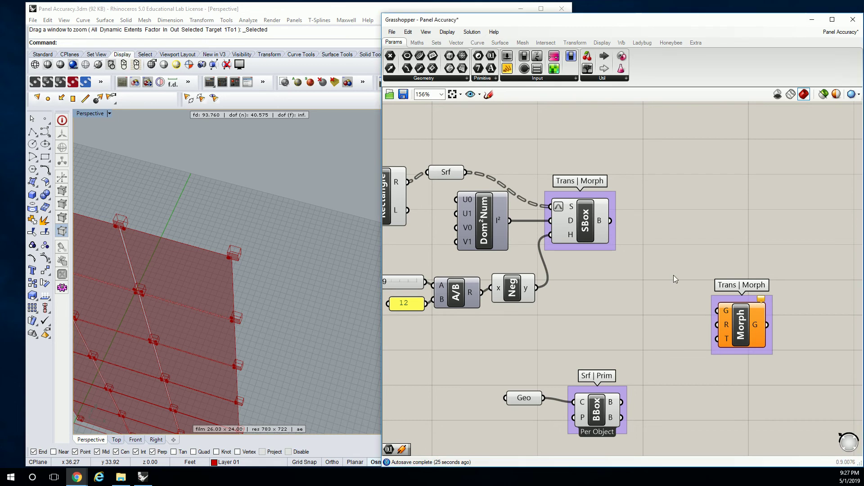
Wire Surface Box into Box Morph's T input, the Geometry parameter into G and Bounding Box's first output into R.
left_click_drag(610, 220, 760, 215)
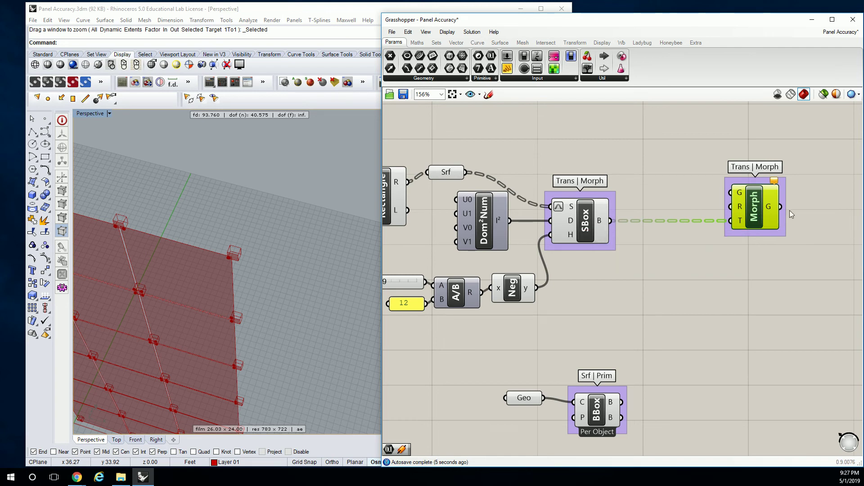
left_click(678, 252)
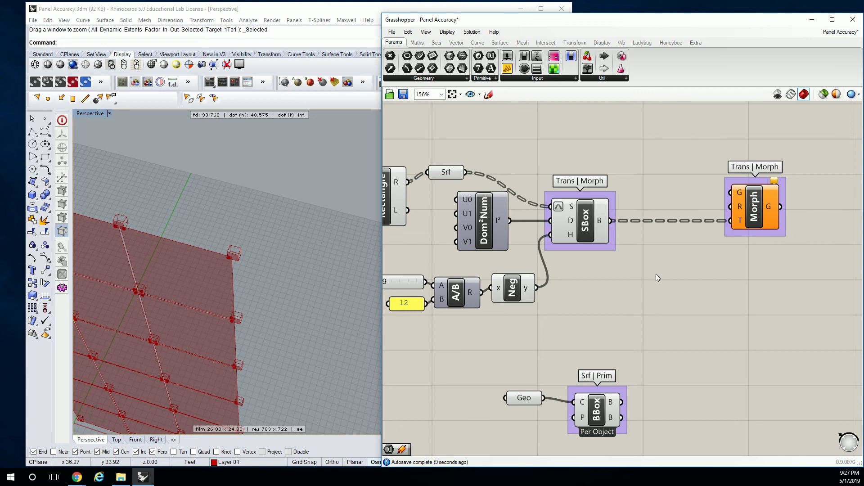
left_click_drag(543, 398, 729, 193)
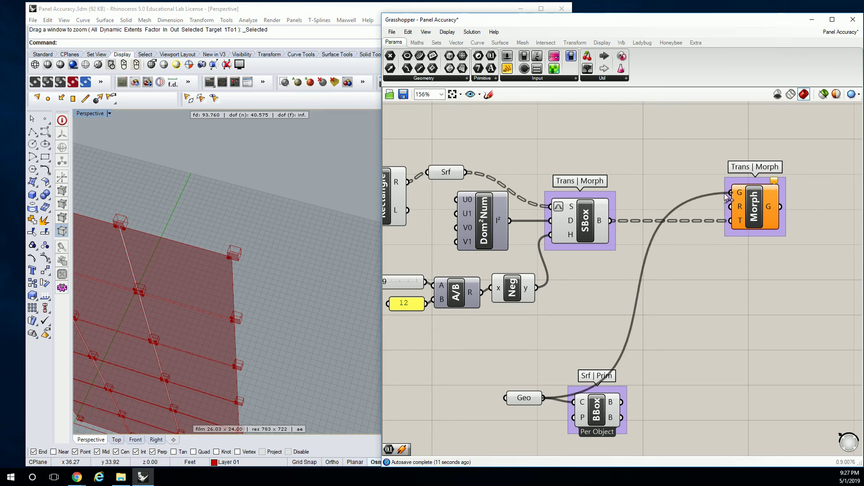
left_click_drag(600, 410, 650, 406)
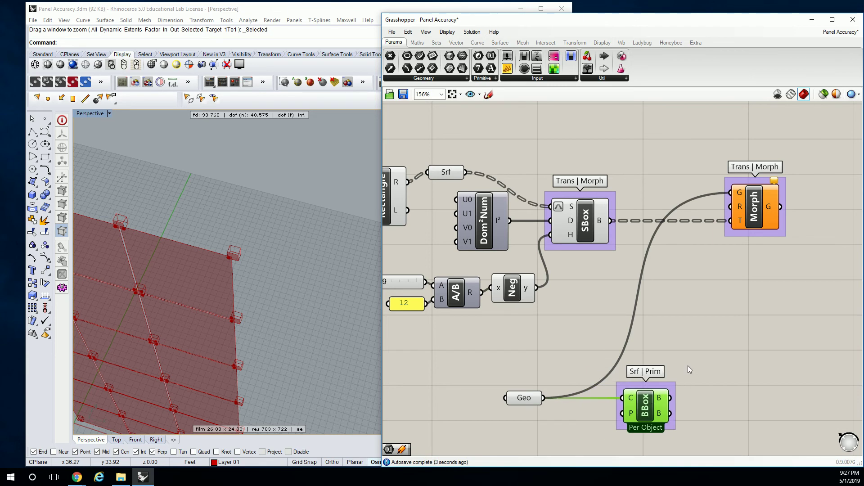
left_click_drag(684, 390, 734, 207)
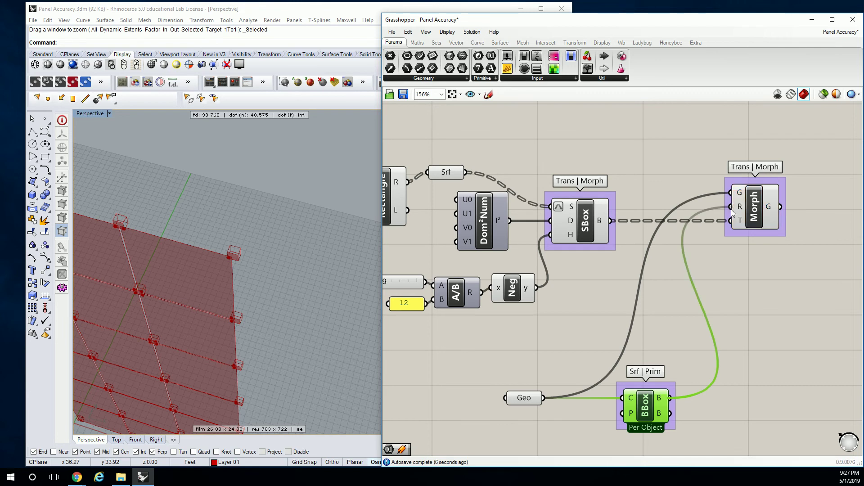
left_click(744, 292)
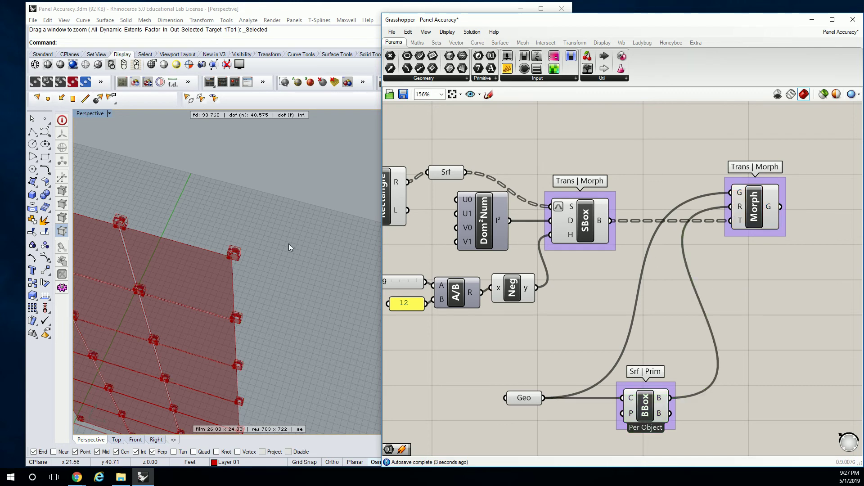
Inspect the morphed fittings at the panel joints up close and across the grid, with Box Morph selected to highlight them.
scroll(288, 244, "up", 5)
scroll(128, 248, "up", 6)
scroll(242, 317, "down", 6)
right_click_drag(194, 323, 310, 233)
scroll(276, 253, "up", 5)
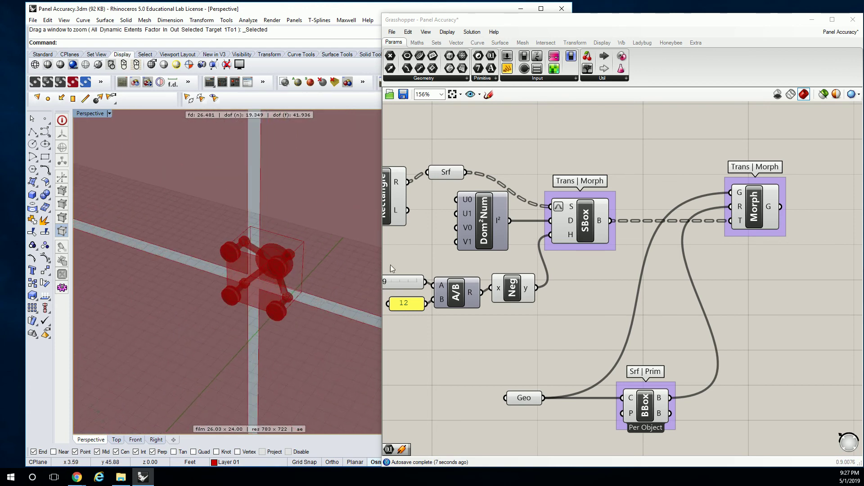
left_click(759, 208)
right_click_drag(292, 309, 299, 239)
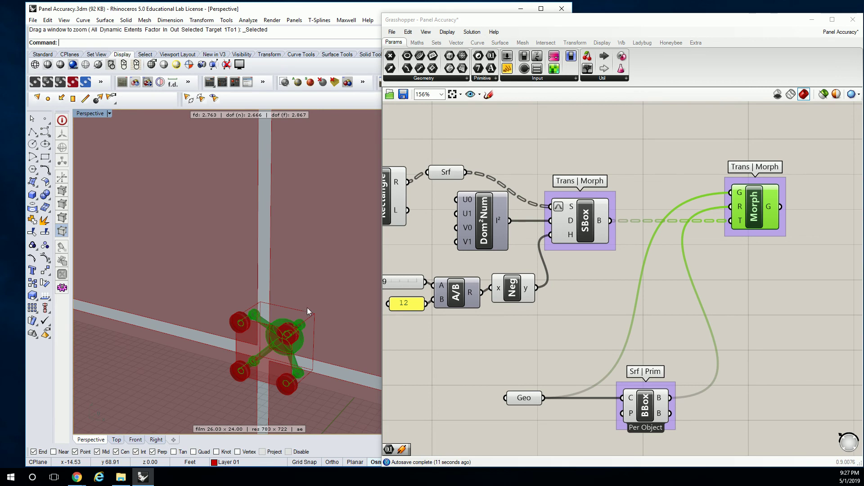
scroll(288, 299, "down", 10)
scroll(285, 287, "down", 8)
scroll(275, 238, "up", 7)
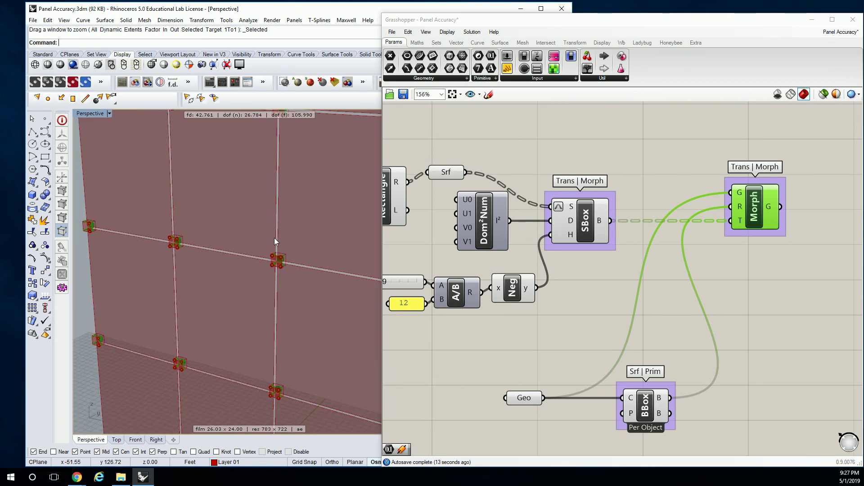
Turn off the preview of the components from the Plane to Surface Box, together with the Geometry parameter and Bounding Box.
left_click(610, 156)
scroll(652, 228, "down", 1)
scroll(652, 228, "down", 1)
right_click_drag(652, 228, 798, 215)
left_click_drag(472, 149, 824, 369)
middle_click(777, 302)
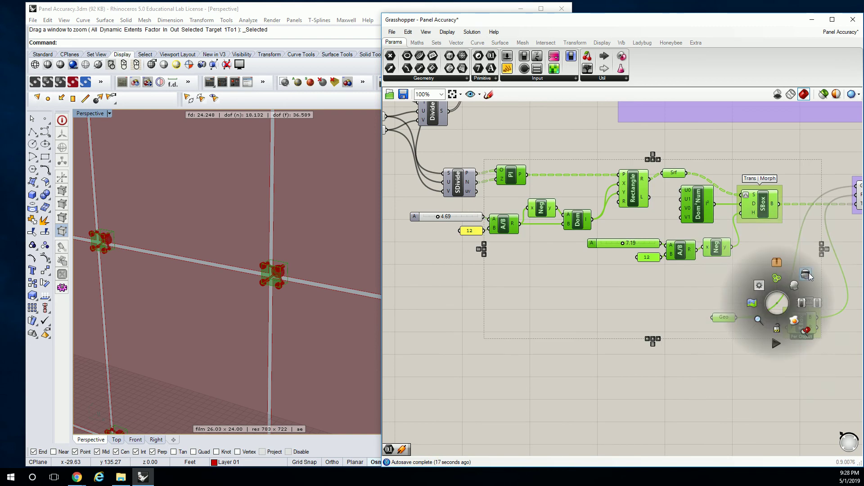
Inspect the morphed fittings on the panel grid from the front and from an angle.
right_click_drag(298, 263, 295, 328)
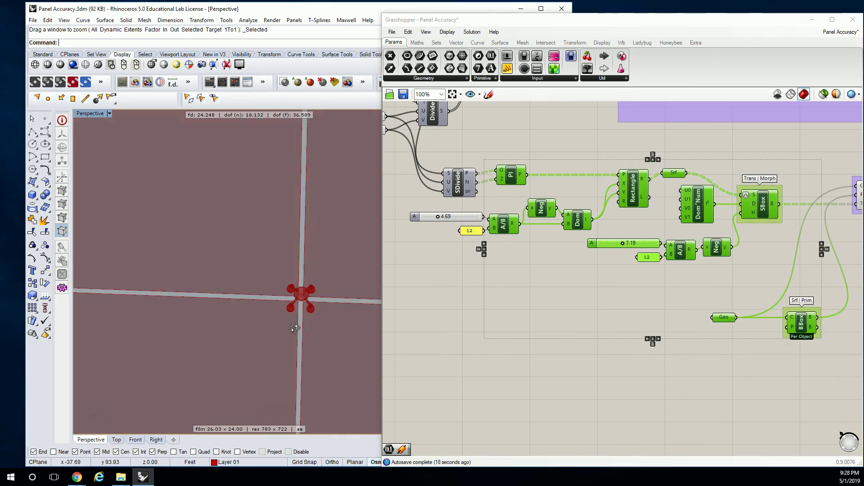
scroll(315, 288, "up", 10)
right_click_drag(306, 283, 223, 272)
scroll(151, 287, "down", 20)
scroll(163, 285, "up", 4)
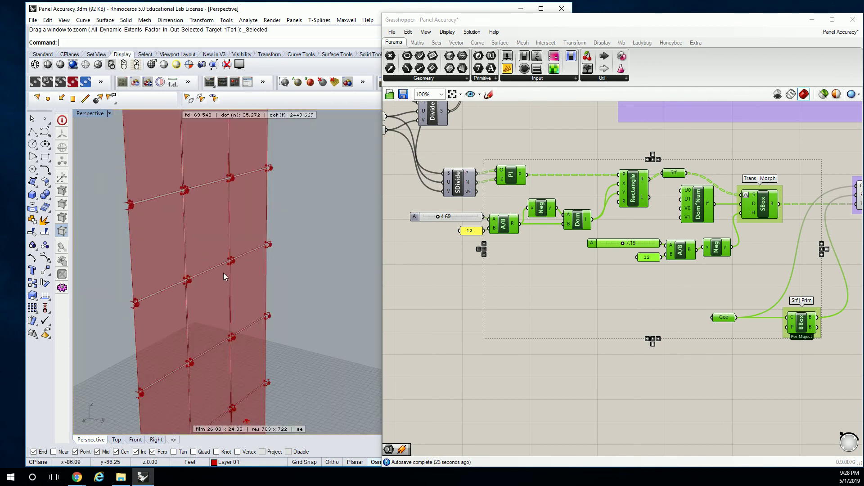
scroll(223, 273, "up", 6)
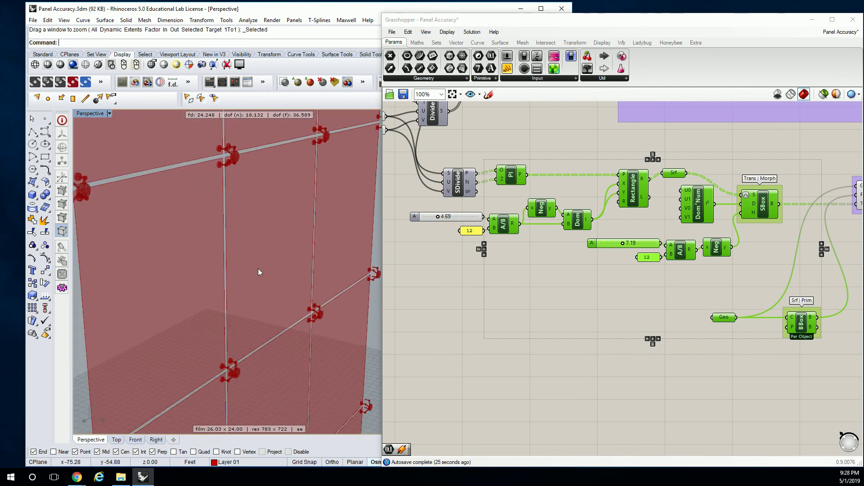
scroll(258, 269, "down", 3)
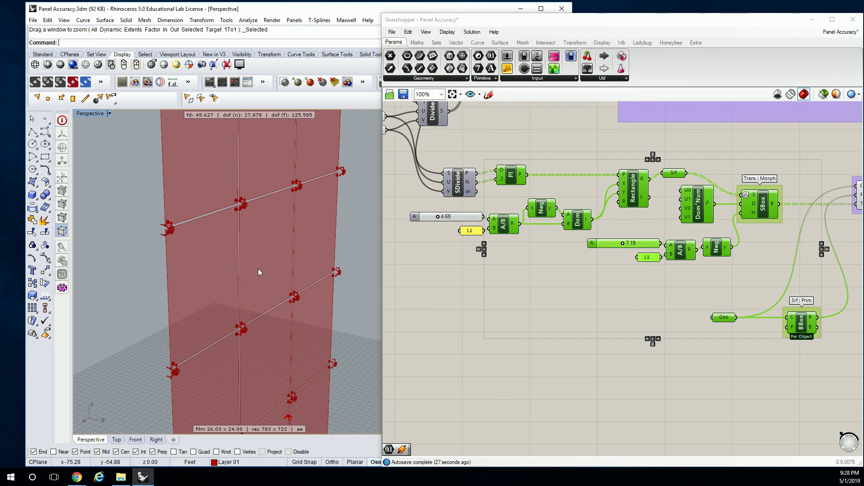
Set the slider that drives Surface Box's height to 6.89.
left_click(593, 285)
right_click_drag(660, 250, 588, 250)
left_click_drag(552, 244, 534, 244)
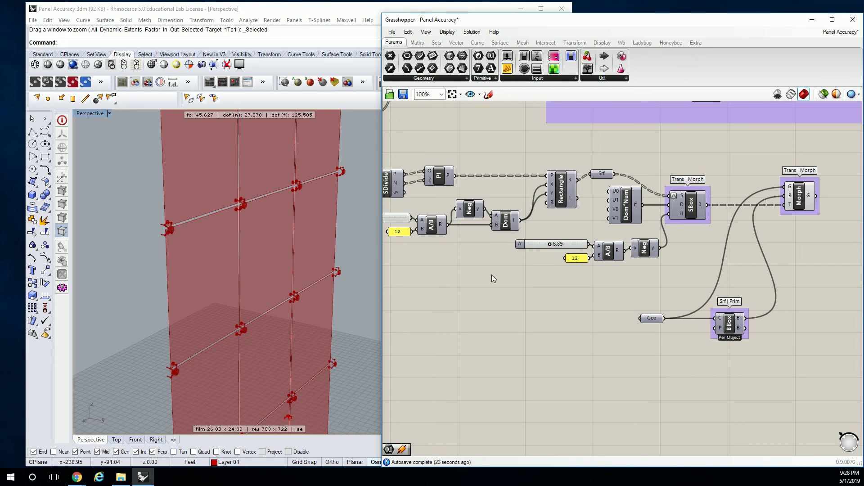
Examine a fitting face-on where the panel gaps cross and review the rectangle-size and box-height parts of the definition.
scroll(225, 238, "up", 10)
right_click_drag(283, 265, 299, 224)
right_click_drag(321, 162, 305, 196, "shift")
right_click_drag(542, 251, 608, 286)
scroll(553, 252, "up", 2)
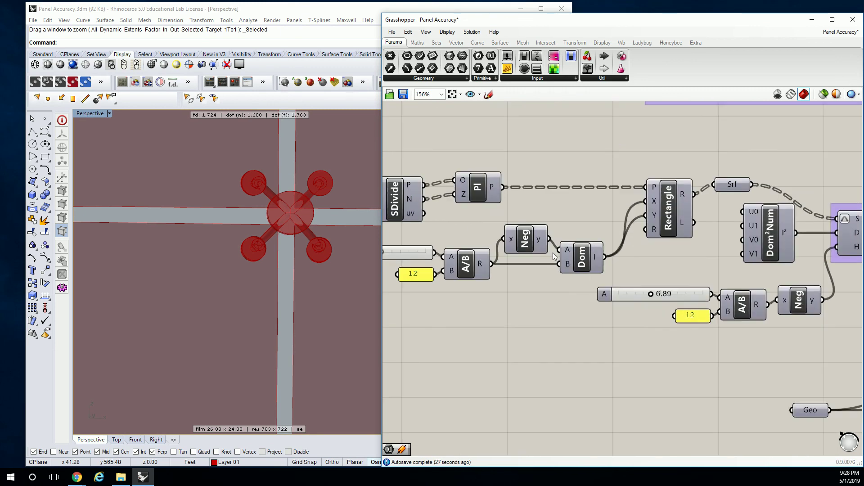
scroll(440, 261, "up", 1)
right_click_drag(439, 260, 625, 273)
right_click_drag(531, 266, 505, 273)
right_click_drag(299, 210, 299, 155, "shift")
right_click_drag(285, 278, 285, 305, "shift")
scroll(236, 171, "up", 4)
scroll(233, 190, "down", 6)
right_click_drag(233, 190, 137, 161)
scroll(283, 271, "up", 2)
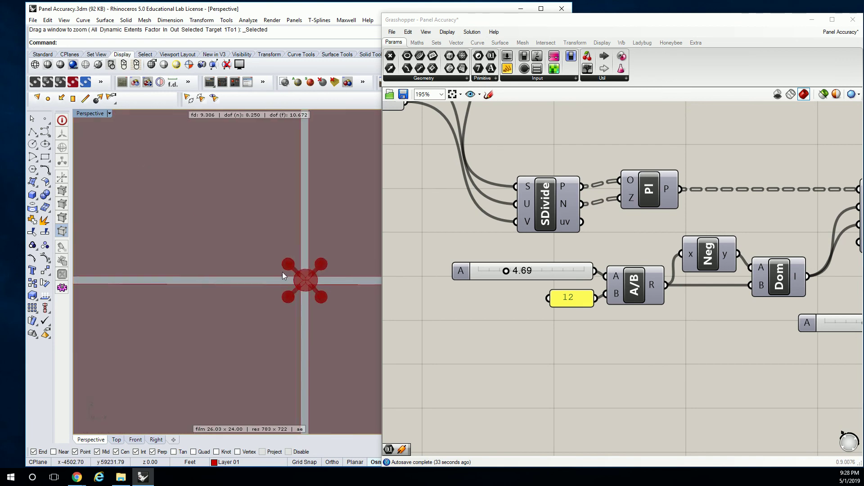
scroll(304, 277, "up", 5)
right_click_drag(763, 173, 635, 186)
scroll(661, 192, "down", 3)
right_click_drag(771, 201, 637, 181)
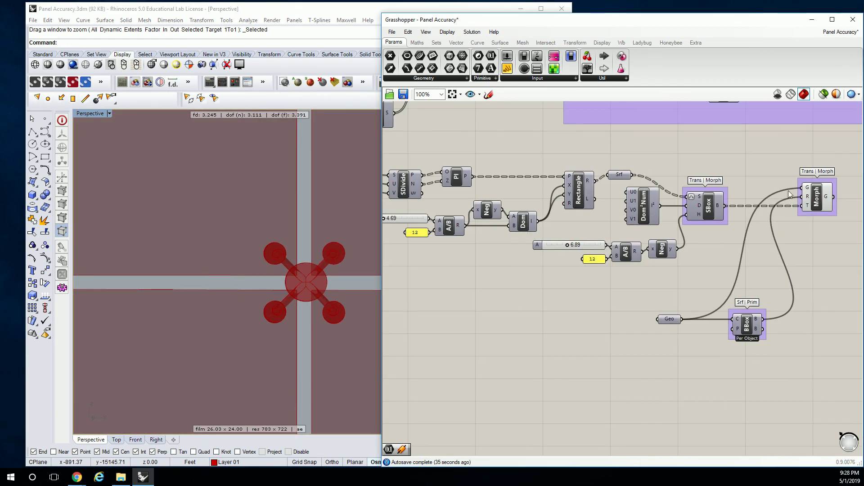
Highlight the Box Morph result, then turn on the preview of the Rectangle component.
left_click(818, 192)
right_click_drag(469, 245, 518, 249)
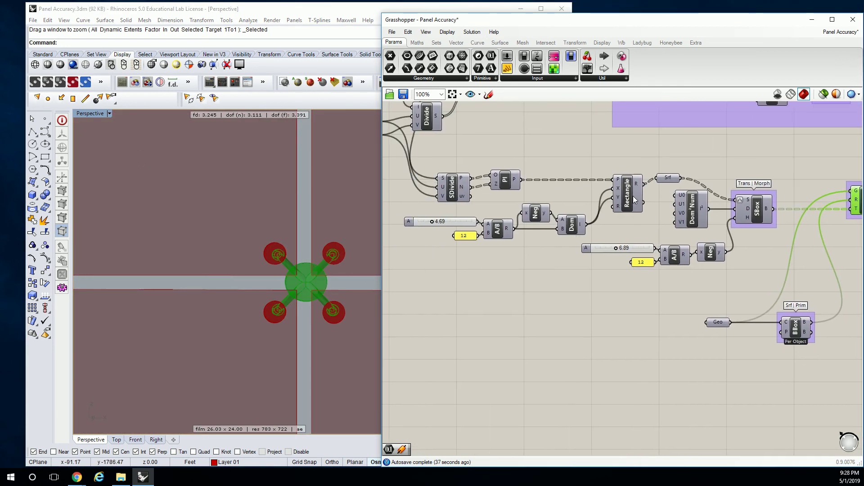
left_click(635, 201)
right_click(635, 201)
right_click_drag(714, 167, 649, 179)
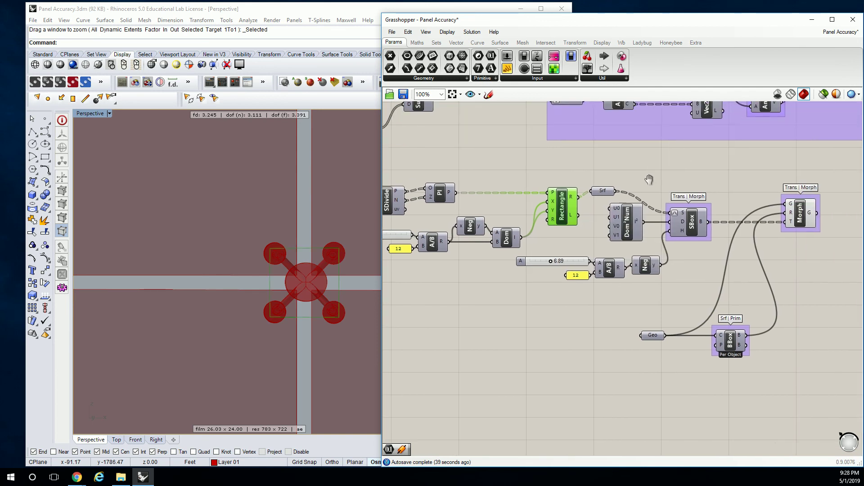
Select Box Morph and compare the highlighted fitting with the rectangle outline face-on at a panel joint.
left_click(801, 211)
scroll(309, 266, "up", 2)
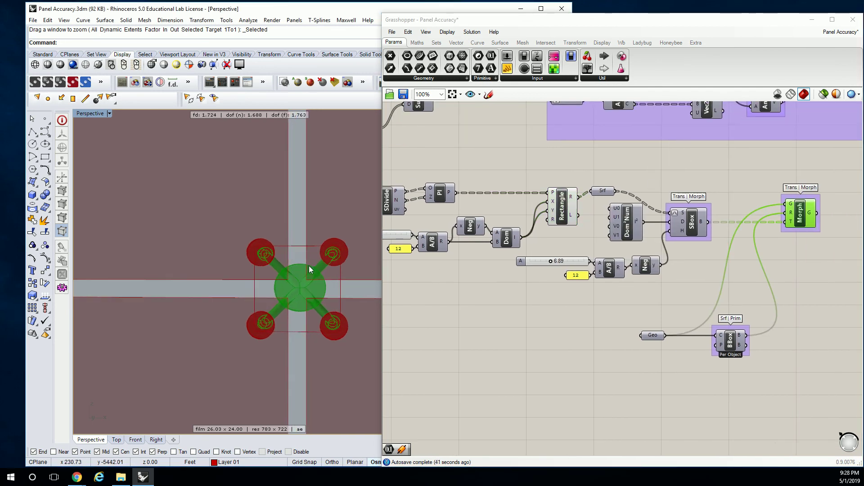
scroll(273, 274, "up", 10)
right_click_drag(326, 271, 311, 286, "shift")
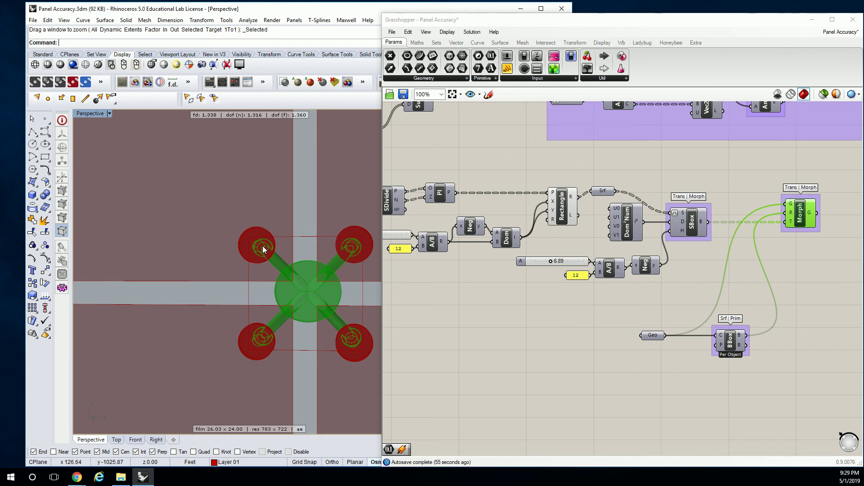
scroll(264, 245, "down", 20)
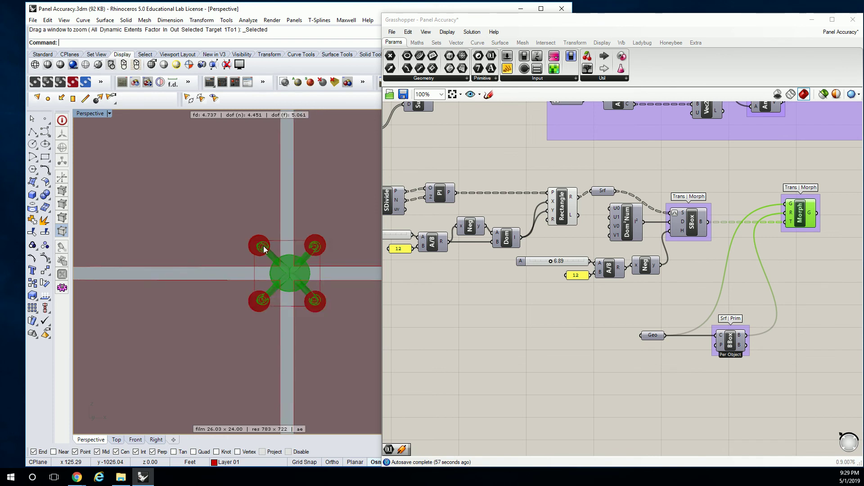
Examine the whole panel grid and a highlighted fitting up close along the panel's upper edge.
right_click_drag(283, 233, 279, 273)
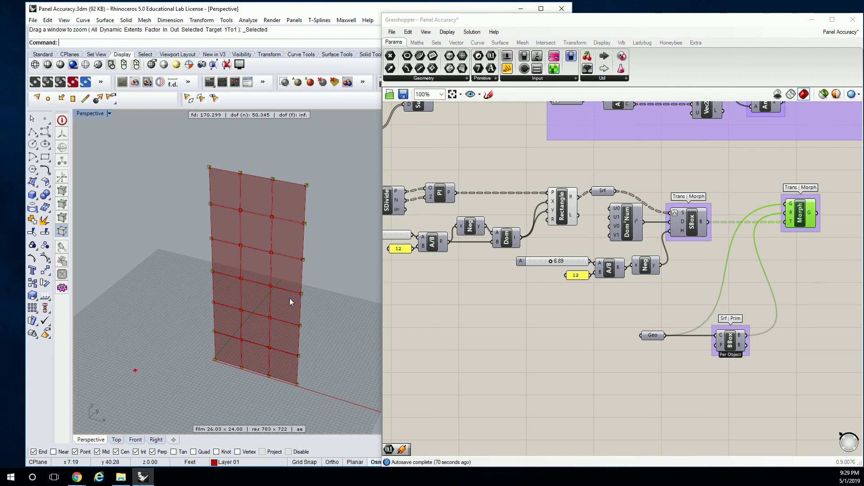
right_click_drag(290, 298, 315, 261)
scroll(296, 309, "up", 4)
right_click_drag(295, 310, 320, 185)
scroll(321, 185, "up", 8)
right_click_drag(252, 165, 273, 297)
scroll(272, 181, "up", 10)
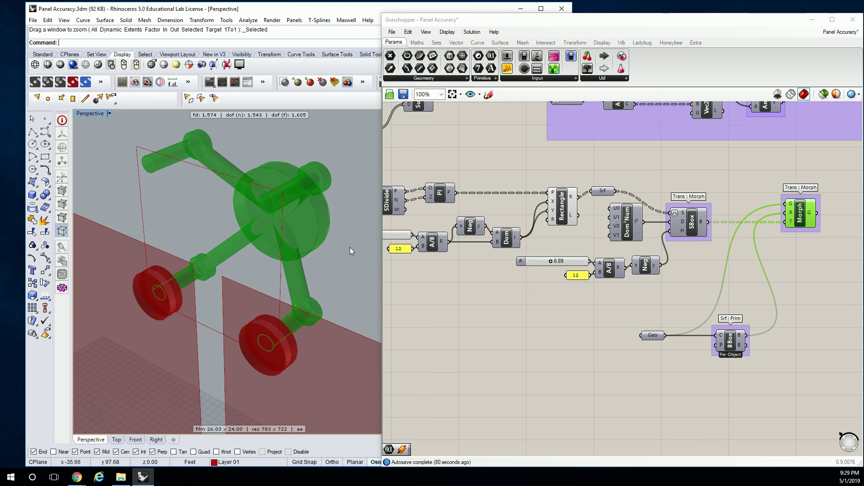
scroll(353, 242, "down", 10)
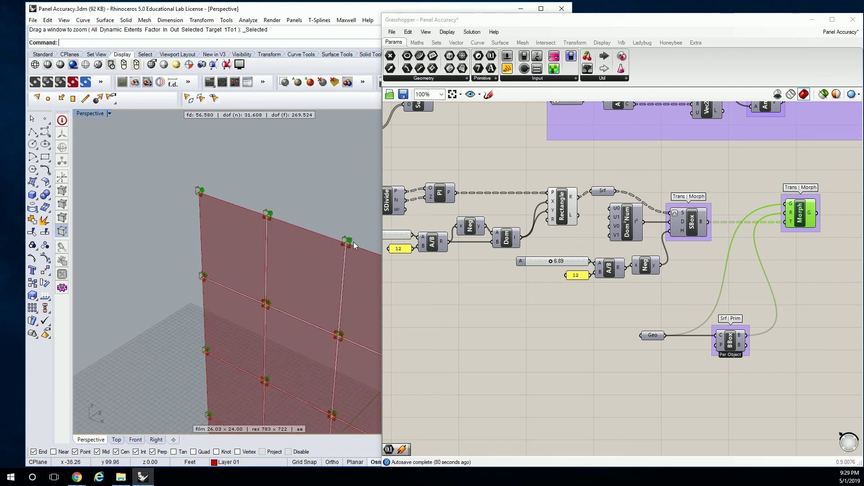
right_click_drag(353, 242, 297, 205, "shift")
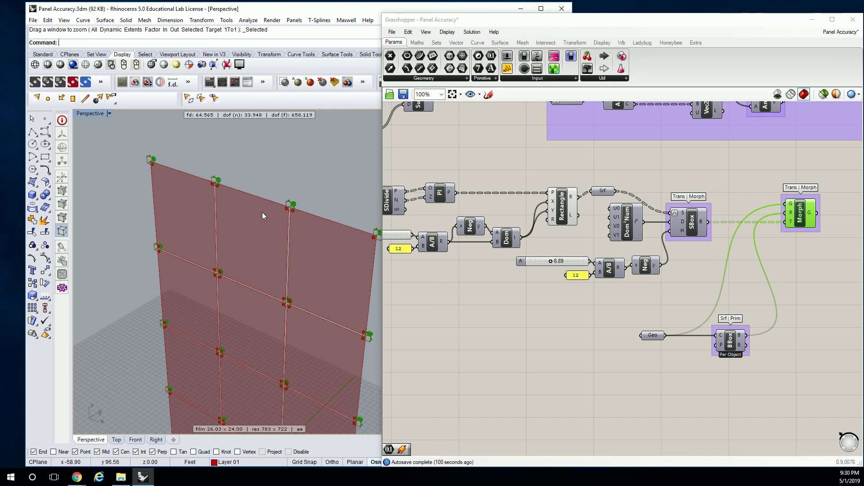
Check the options of the Surface parameter that feeds the panel division.
left_click(642, 148)
right_click_drag(524, 194, 593, 235)
scroll(593, 235, "down", 3)
scroll(499, 199, "up", 7)
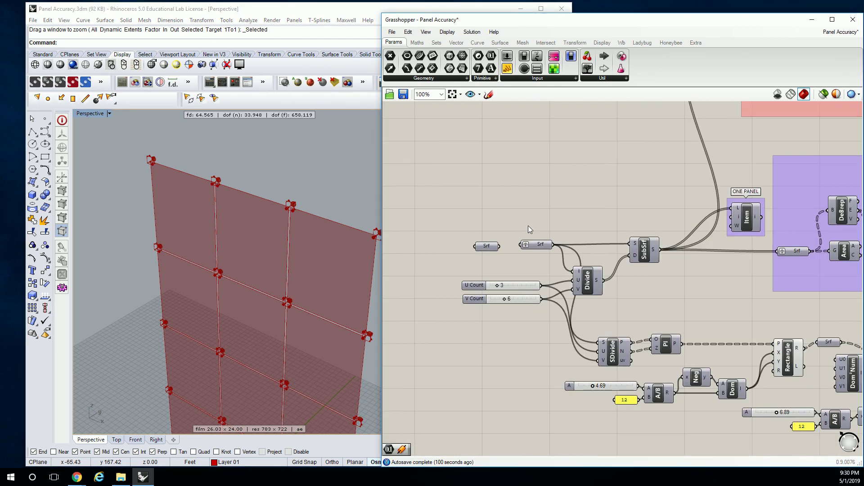
left_click(538, 249)
right_click(543, 248)
left_click(567, 205)
right_click(546, 250)
left_click(550, 202)
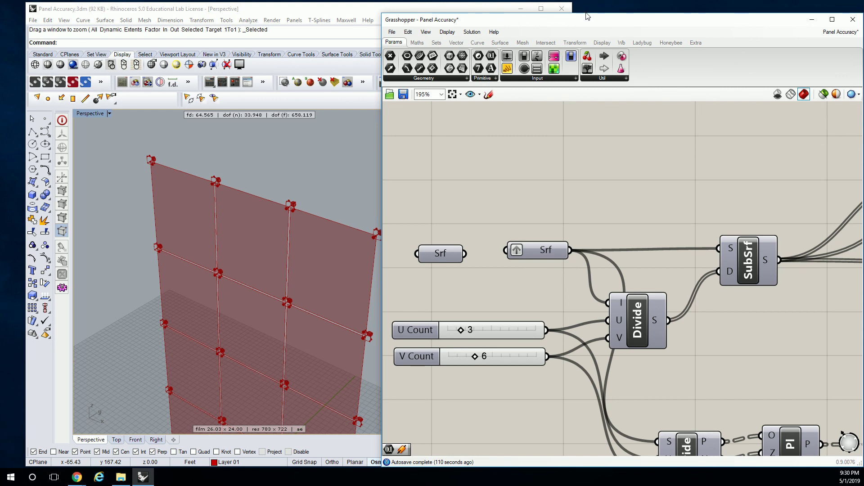
Shrink the Grasshopper window to uncover Rhino's layer list and show the Default layer with the building volume.
left_click_drag(592, 15, 591, 264)
left_click(526, 147)
right_click_drag(350, 193, 277, 208)
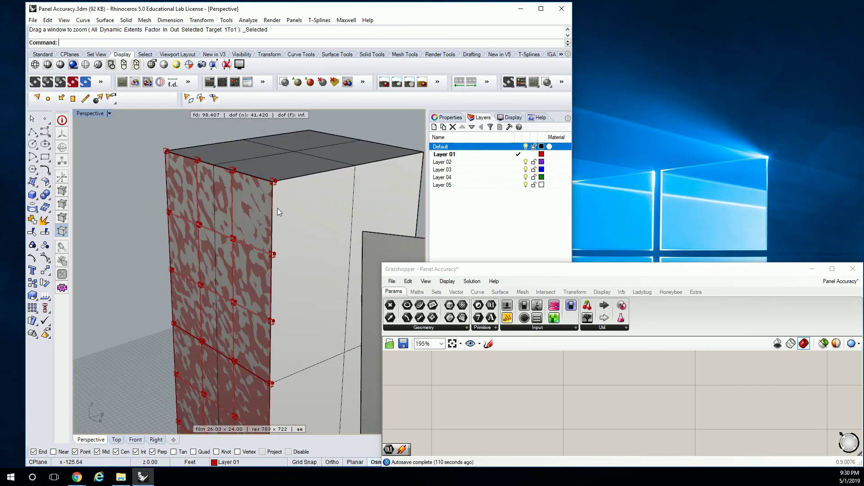
Extrude the building wall surface adjoining the paneled face into a solid with ExtrudeSrf.
left_click(355, 208)
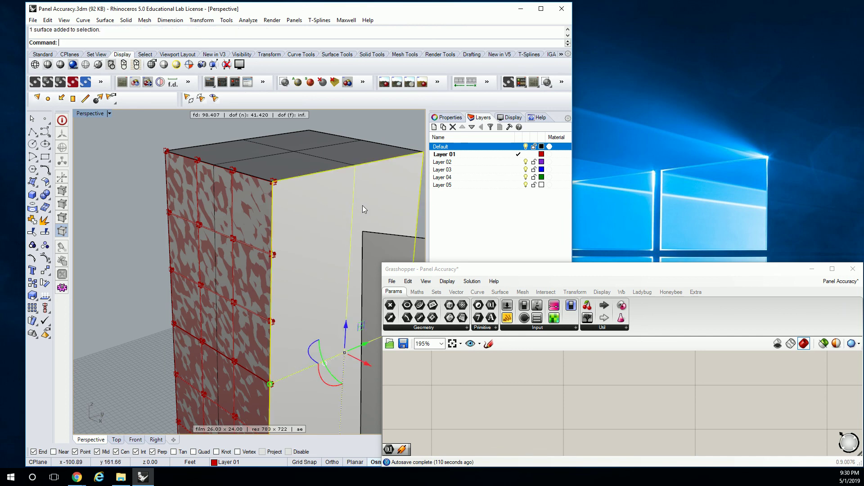
type("extrudesrf")
key("Return")
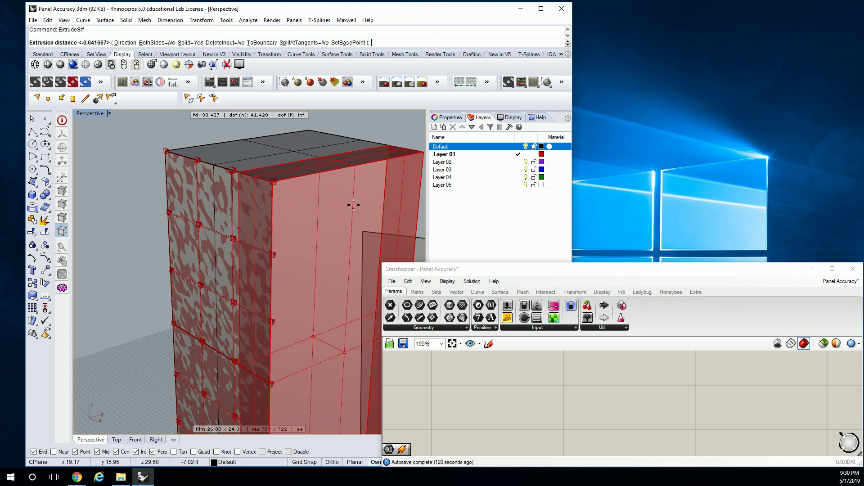
left_click(353, 205)
key("Escape")
Select the narrow side of the extrusion at the building corner and move it slightly outward.
scroll(294, 207, "up", 4)
right_click_drag(263, 215, 310, 201)
scroll(307, 196, "up", 6)
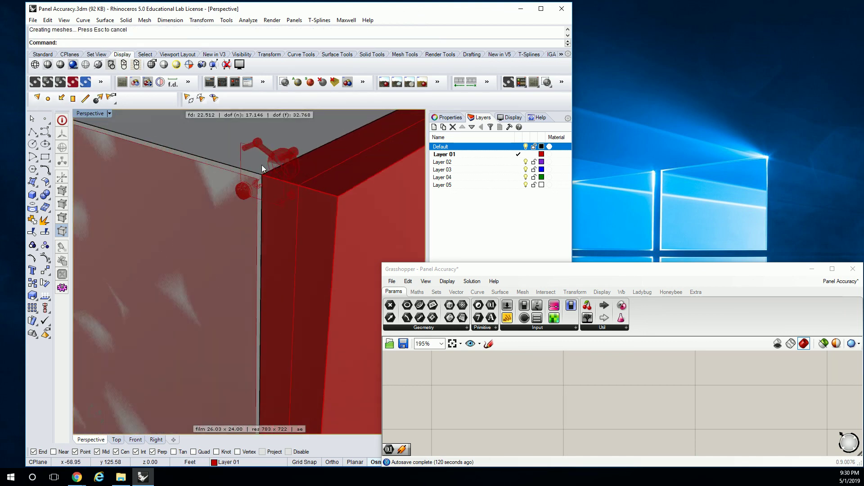
scroll(277, 190, "up", 3)
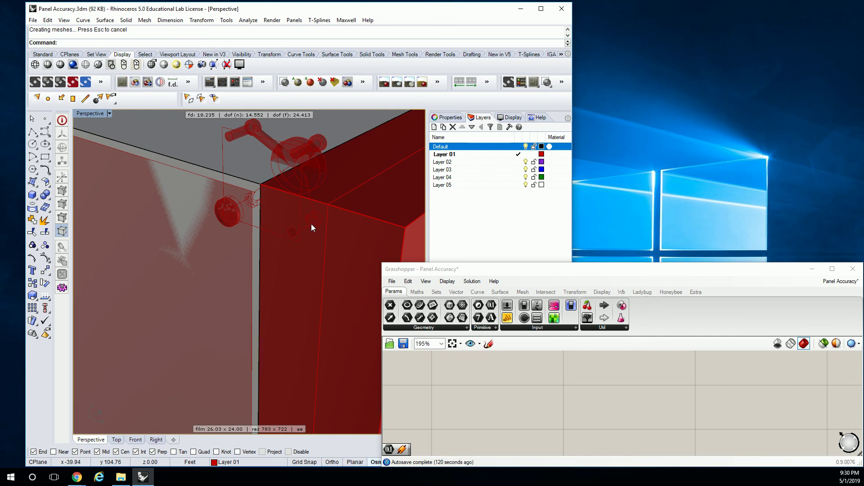
left_click(322, 291)
scroll(329, 273, "down", 16)
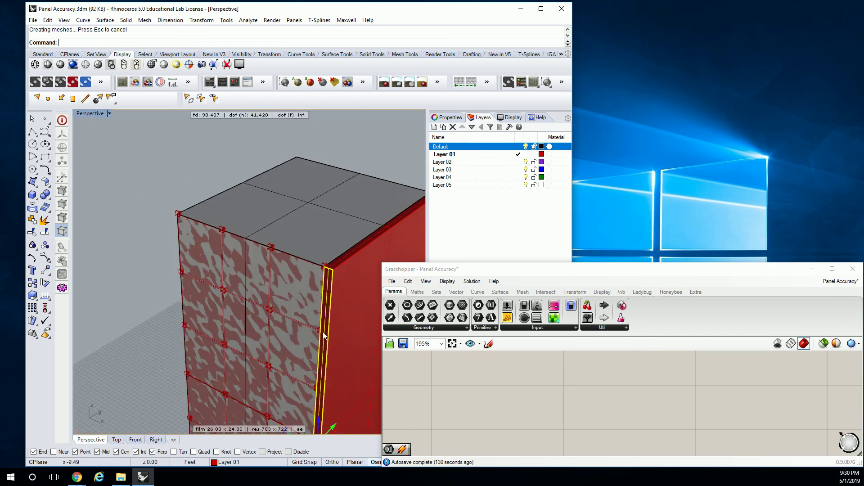
right_click_drag(324, 336, 335, 321)
left_click_drag(336, 324, 340, 331)
key("Escape")
Examine how the fittings along the panel's side edge meet the extruded wall.
right_click_drag(361, 216, 384, 198)
scroll(321, 204, "up", 4)
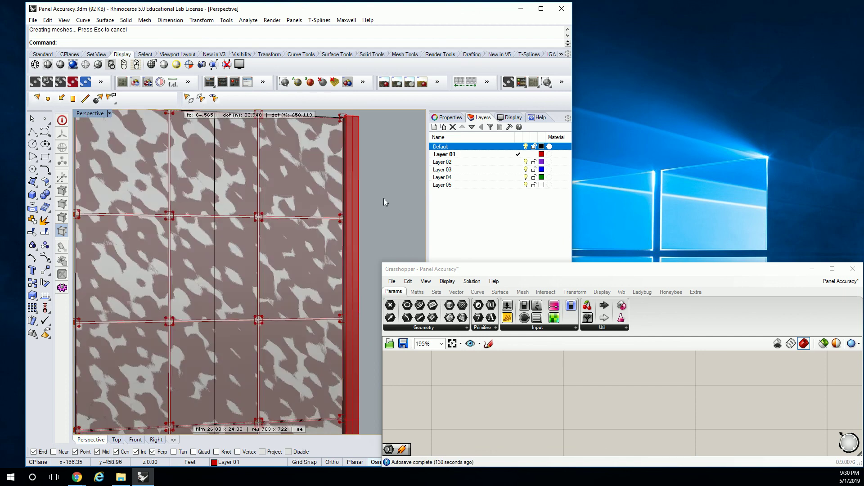
scroll(339, 219, "up", 13)
right_click_drag(339, 219, 371, 230)
scroll(344, 245, "up", 5)
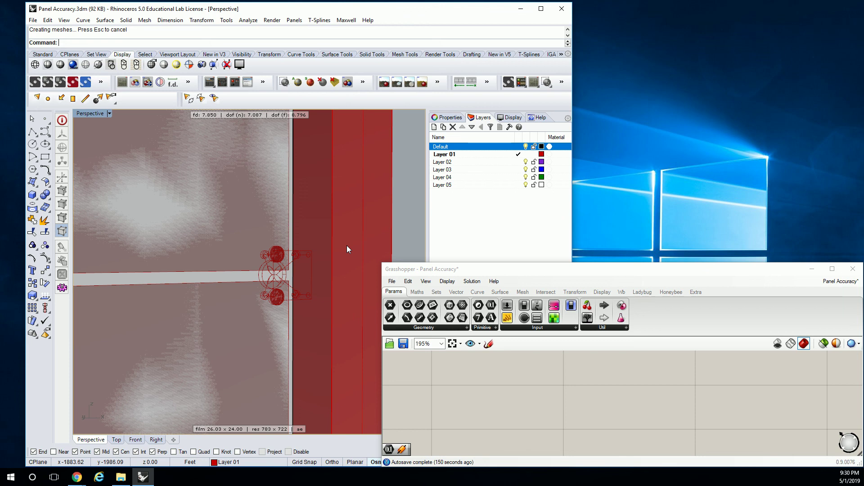
Undo the move and the wall extrusion, then hide the Default layer to view only the panels and fittings.
key("ctrl+z")
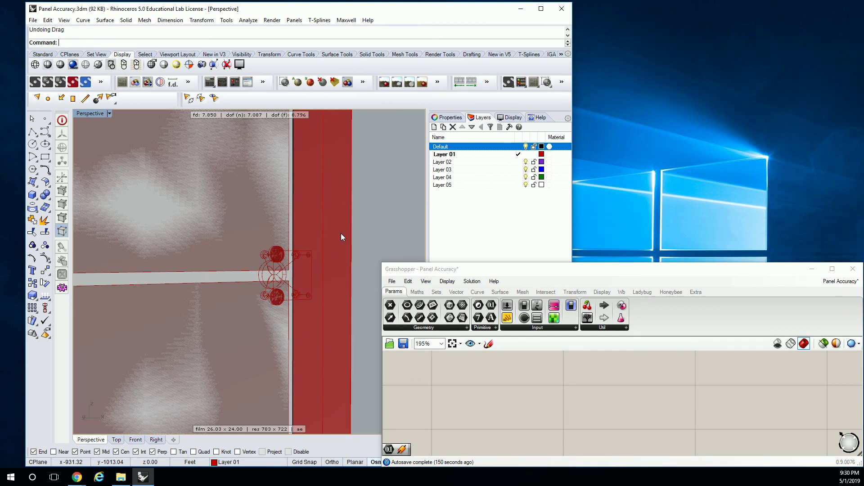
right_click_drag(347, 233, 392, 207)
scroll(224, 290, "down", 10)
left_click(525, 146)
right_click_drag(242, 309, 291, 235, "shift")
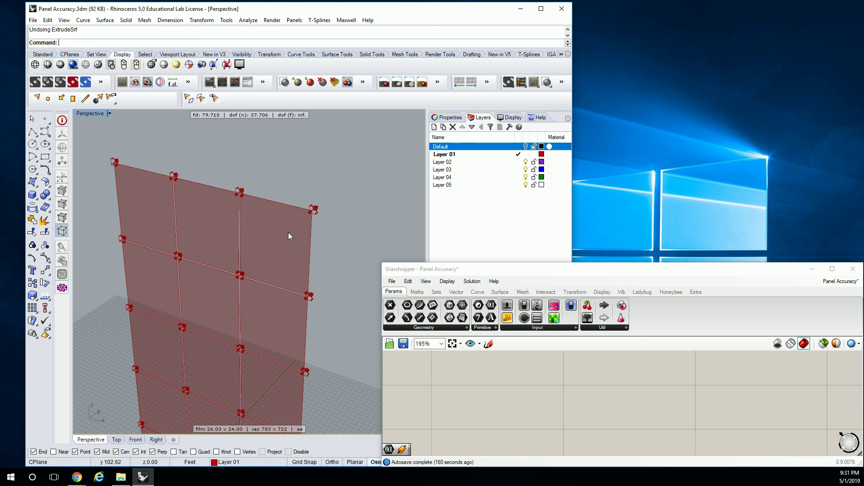
scroll(288, 233, "up", 5)
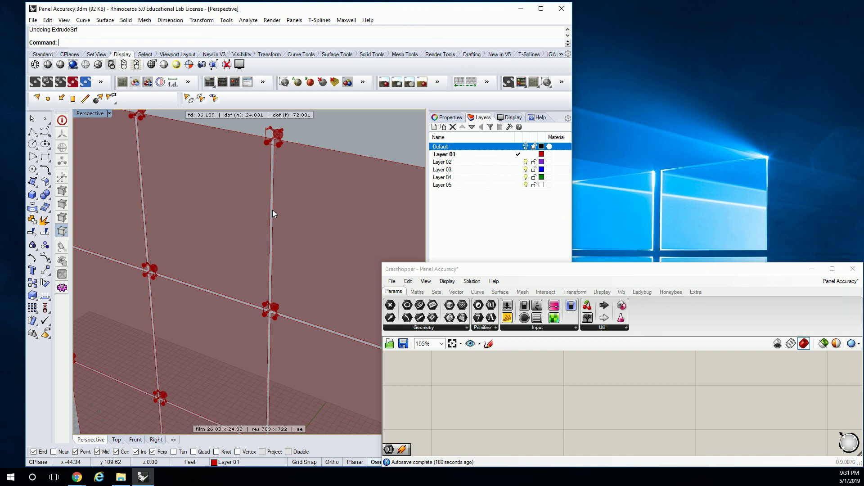
Extend the Grasshopper window back to full height and show the Rectangle, Surface Box and Box Morph part of the definition.
left_click(478, 262)
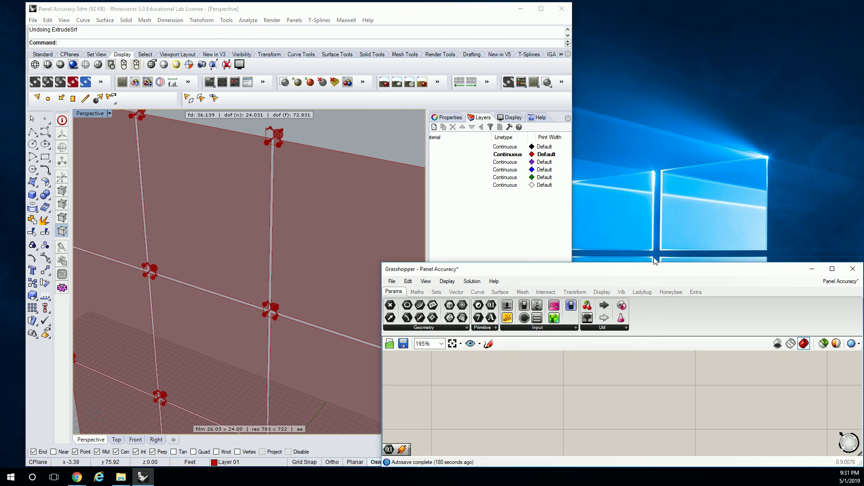
left_click_drag(655, 265, 645, 3)
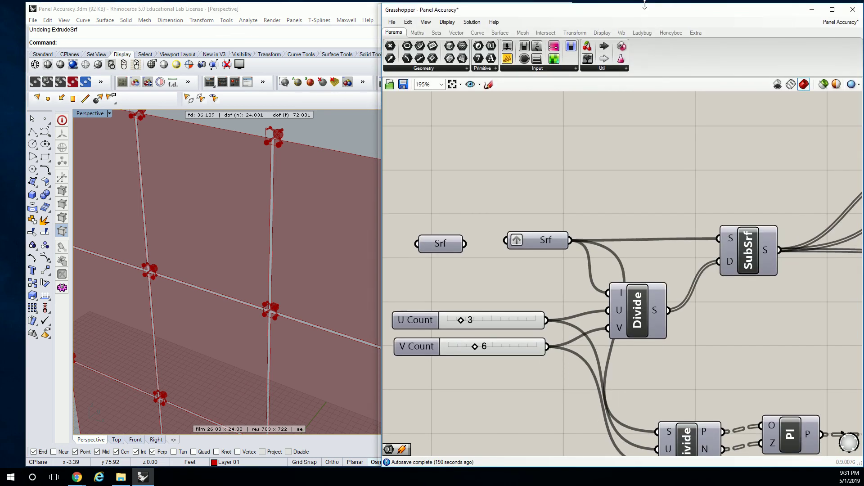
scroll(704, 174, "down", 7)
right_click_drag(748, 213, 571, 219)
scroll(570, 218, "up", 5)
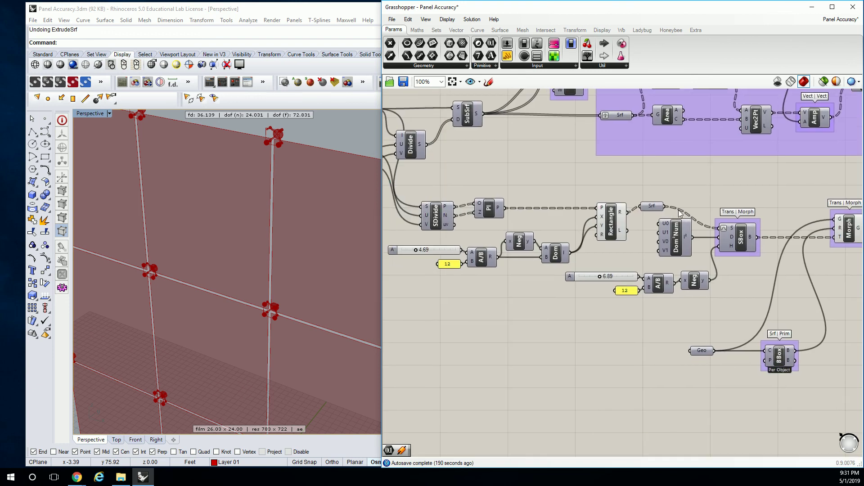